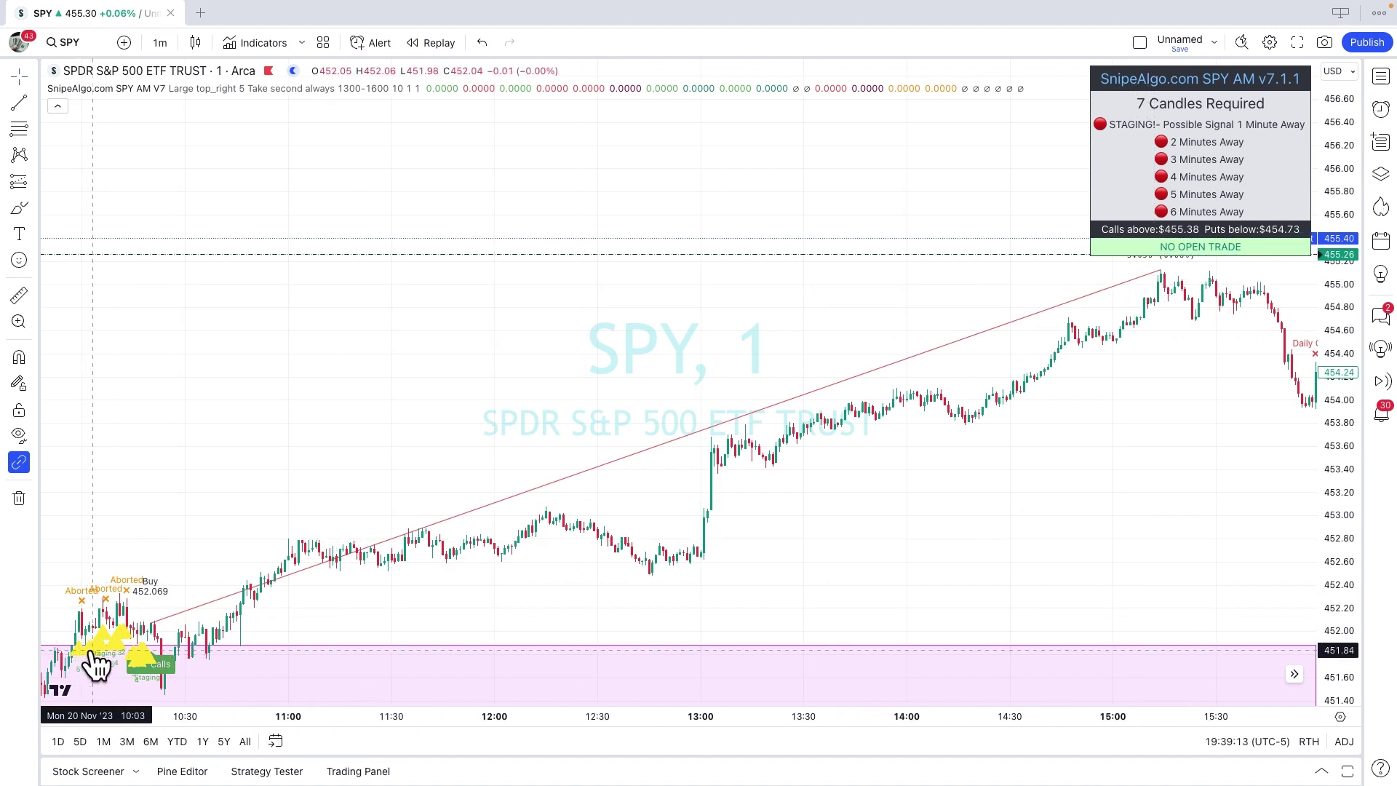
- Pan the SPY chart back to the morning staging signals
scroll(198, 469, up, 2)
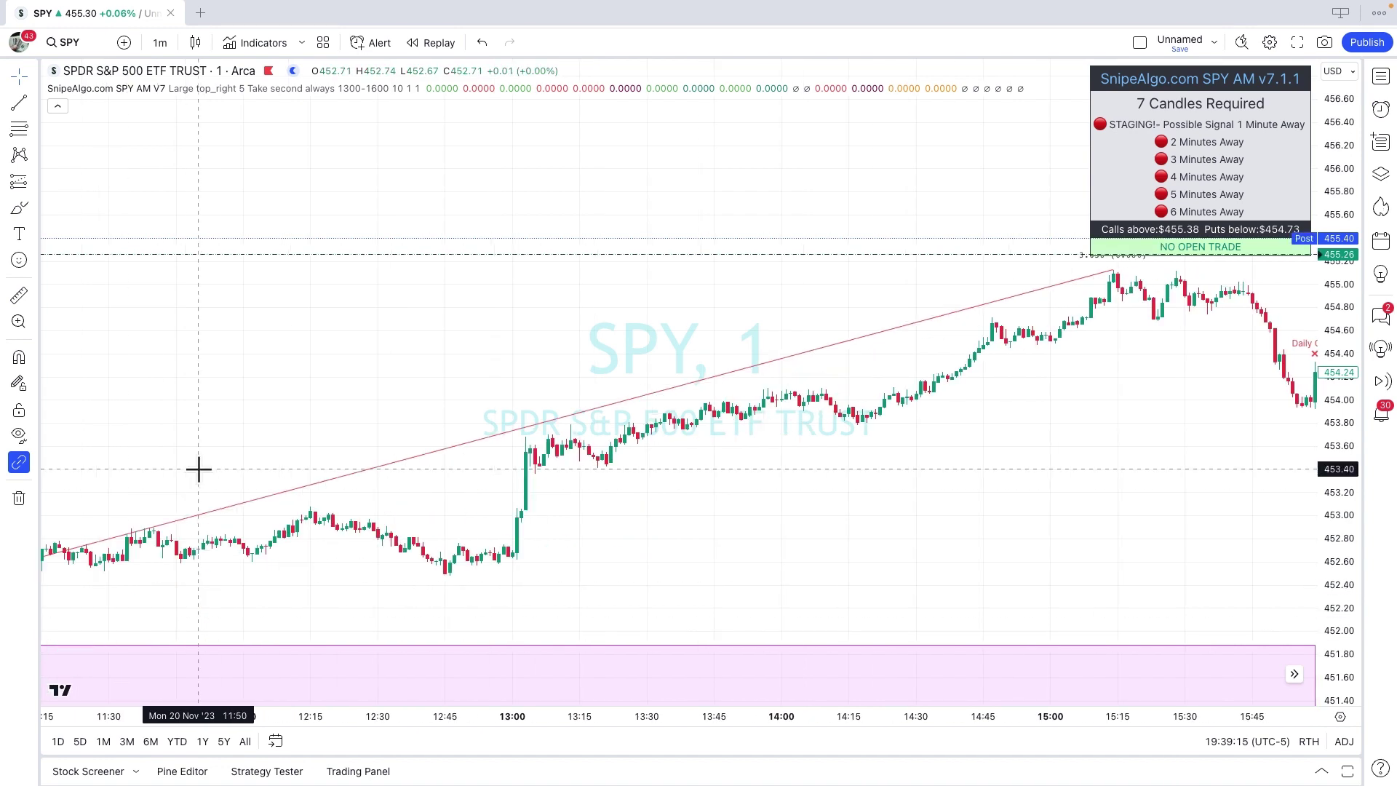
scroll(197, 470, left, 10)
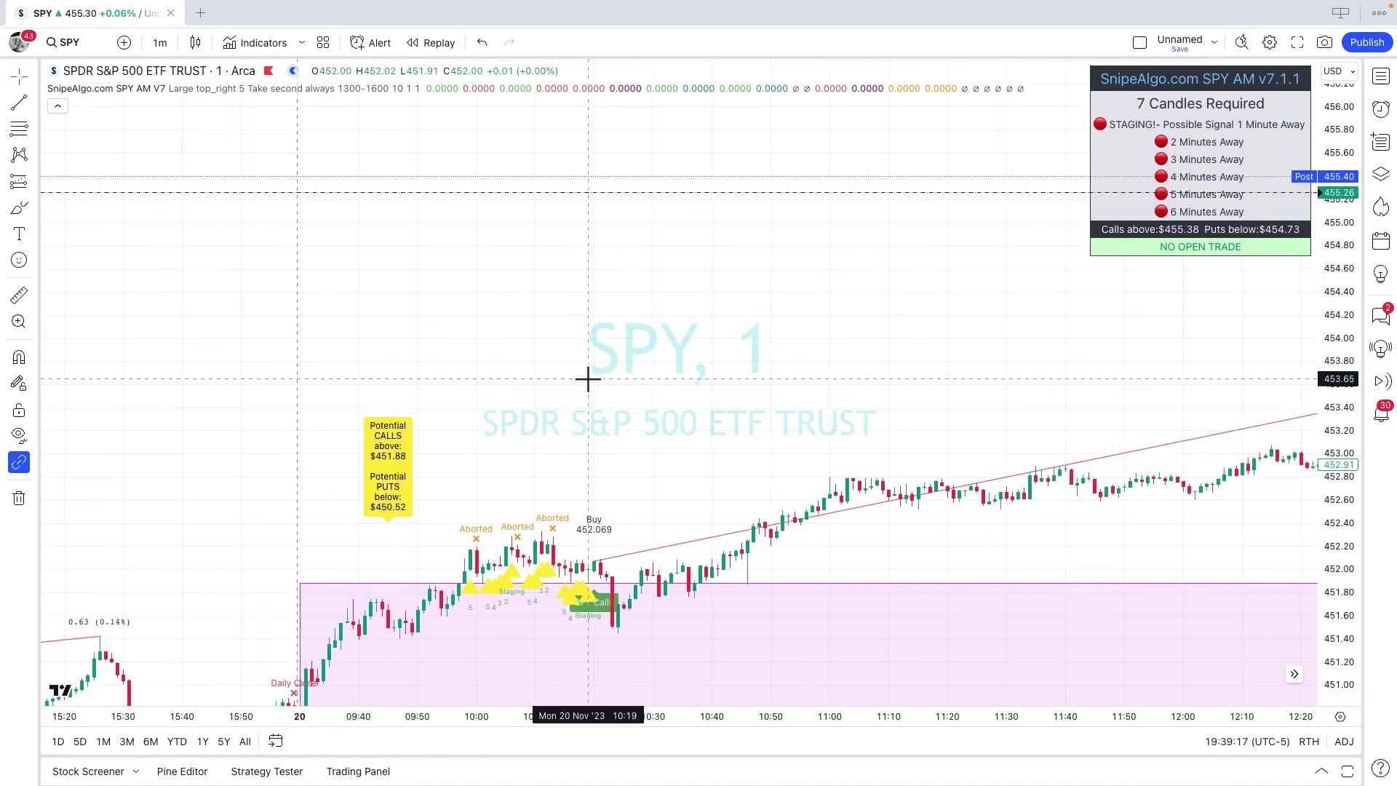
drag(588, 378, 842, 417)
scroll(842, 418, up, 1)
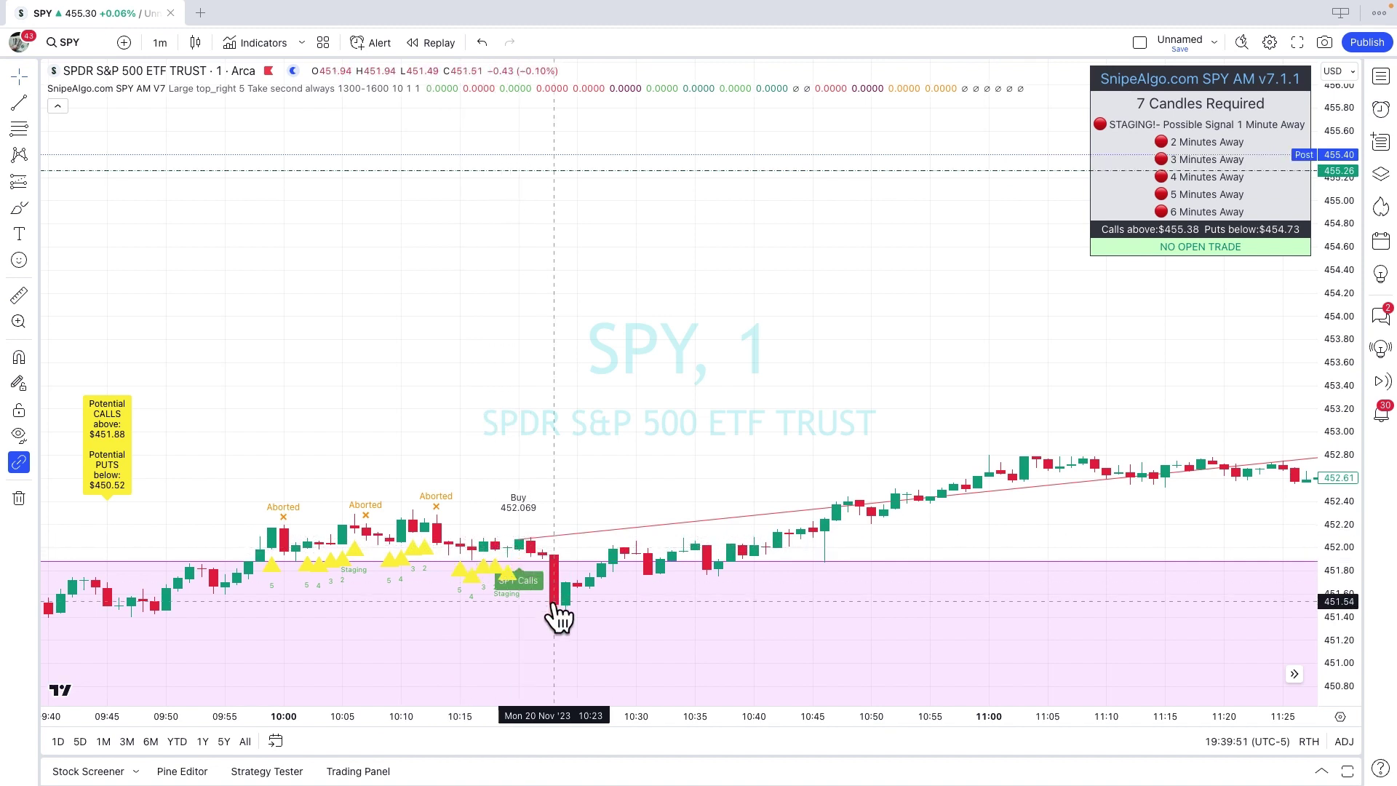
- Show the alerts list with the one active Buy Calls SPY alert and an empty log
scroll(976, 508, down, 5)
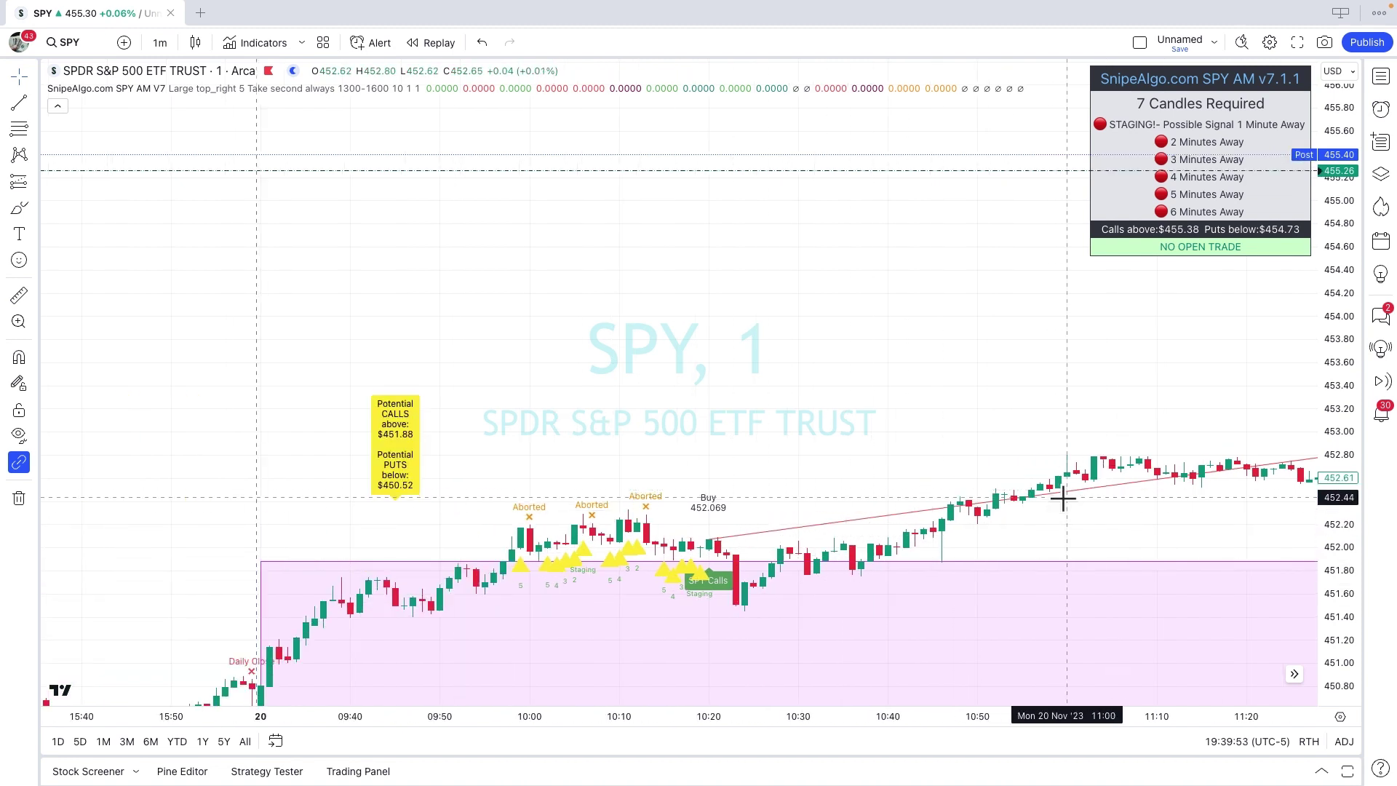
drag(1085, 519, 555, 517)
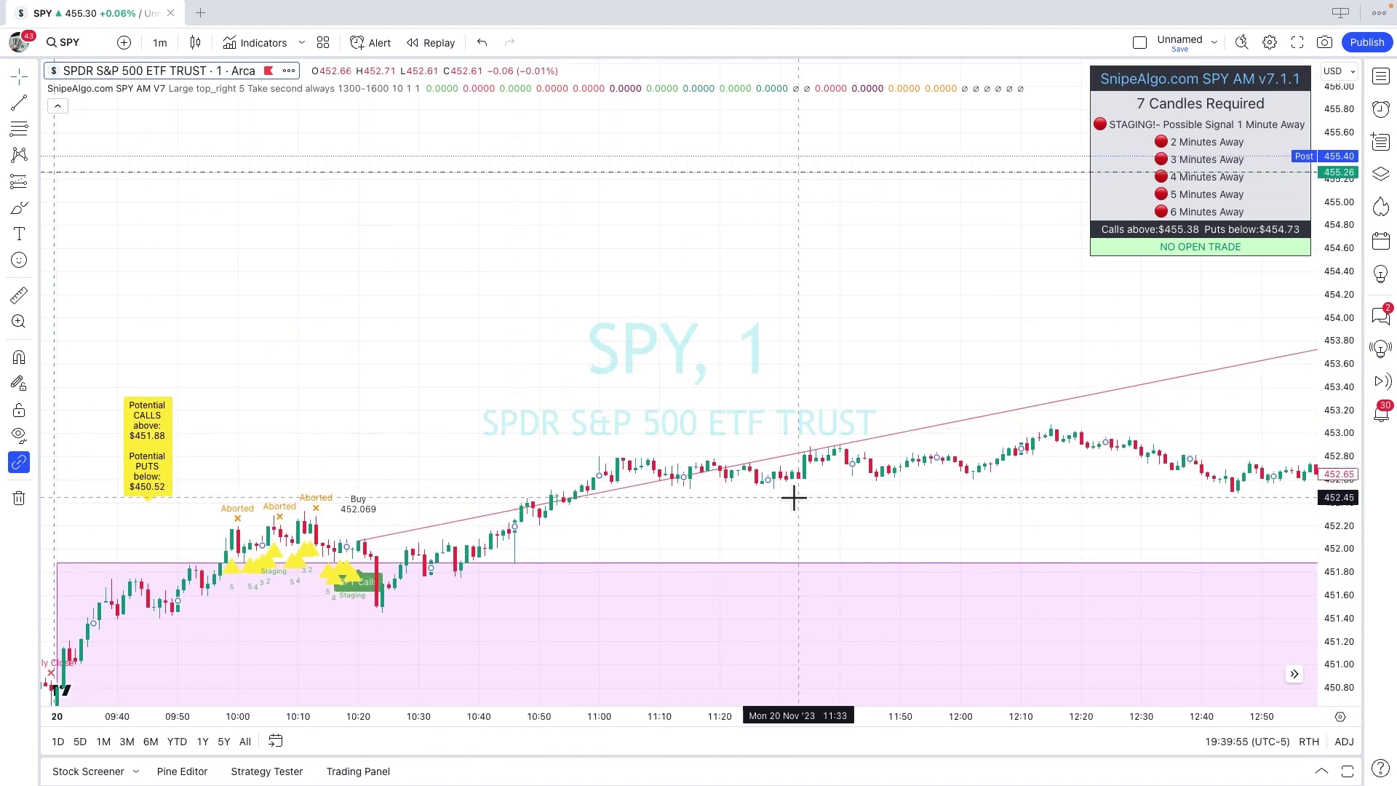
drag(795, 492, 640, 502)
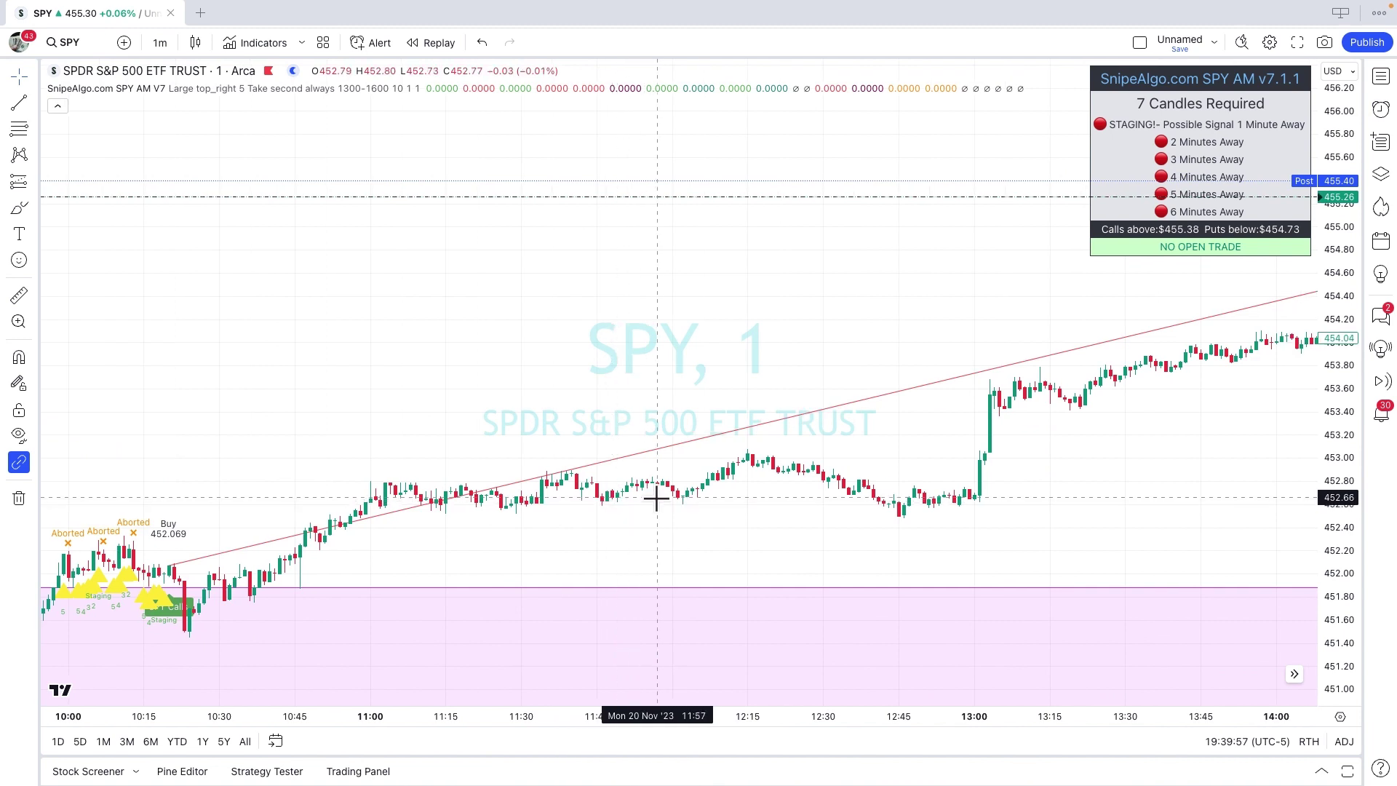
scroll(868, 507, down, 2)
drag(868, 507, 617, 555)
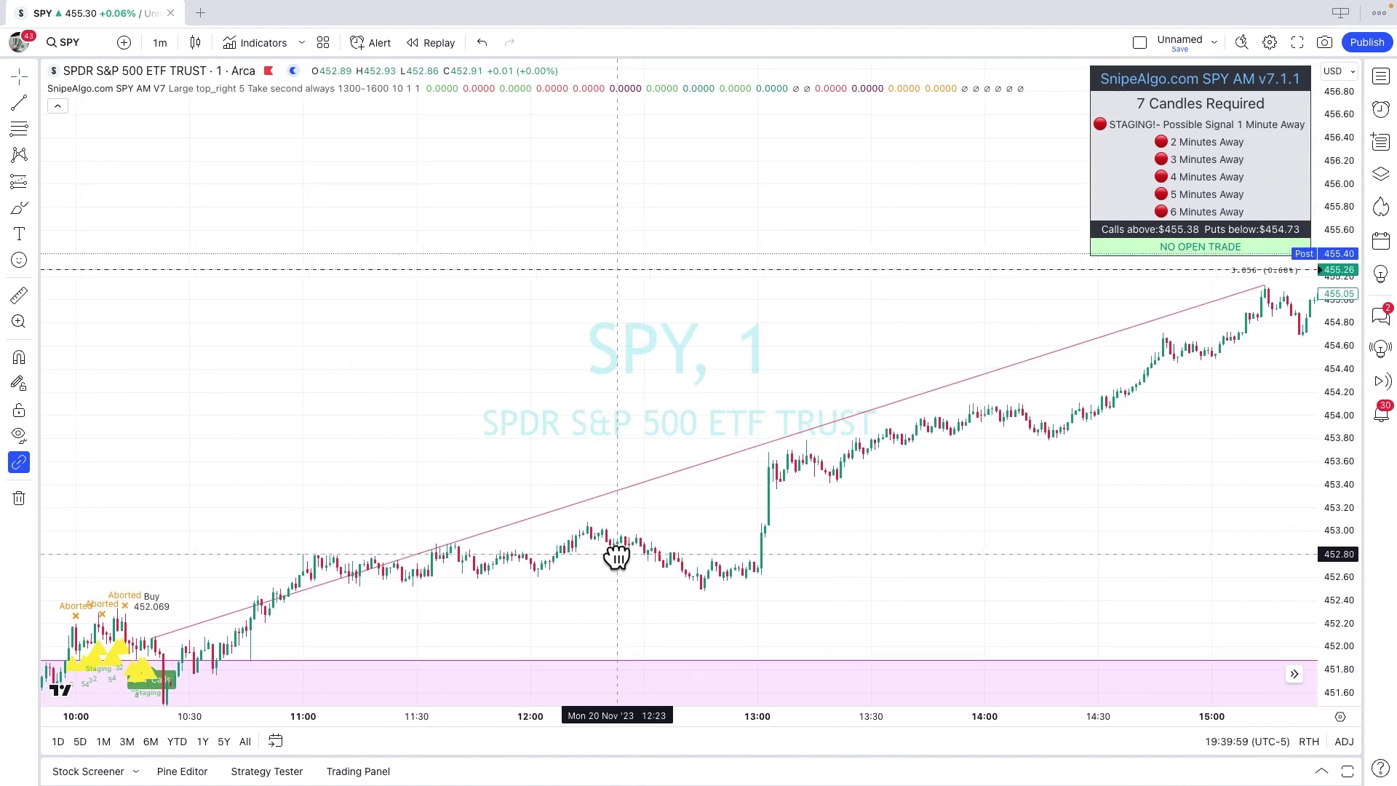
scroll(808, 498, down, 1)
drag(876, 487, 720, 519)
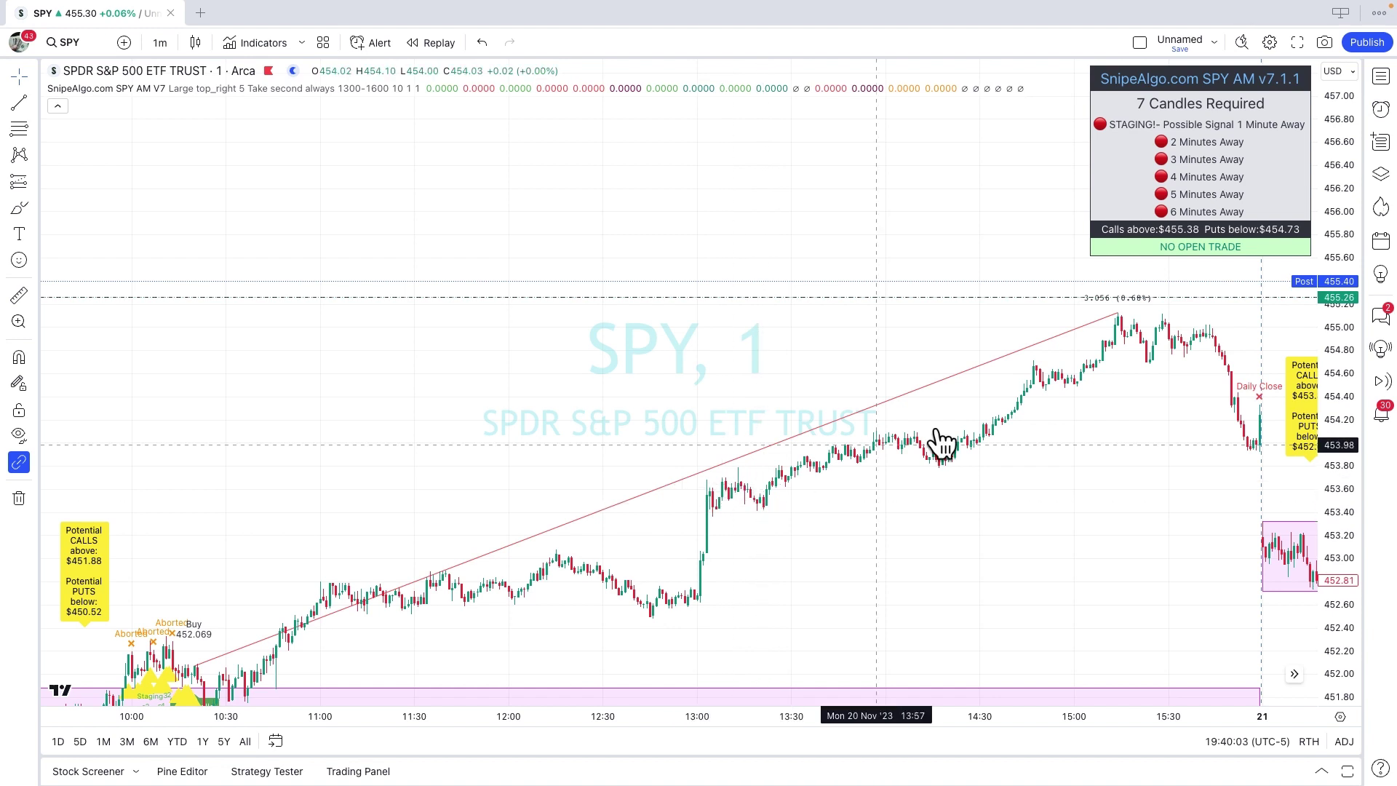
click(1381, 110)
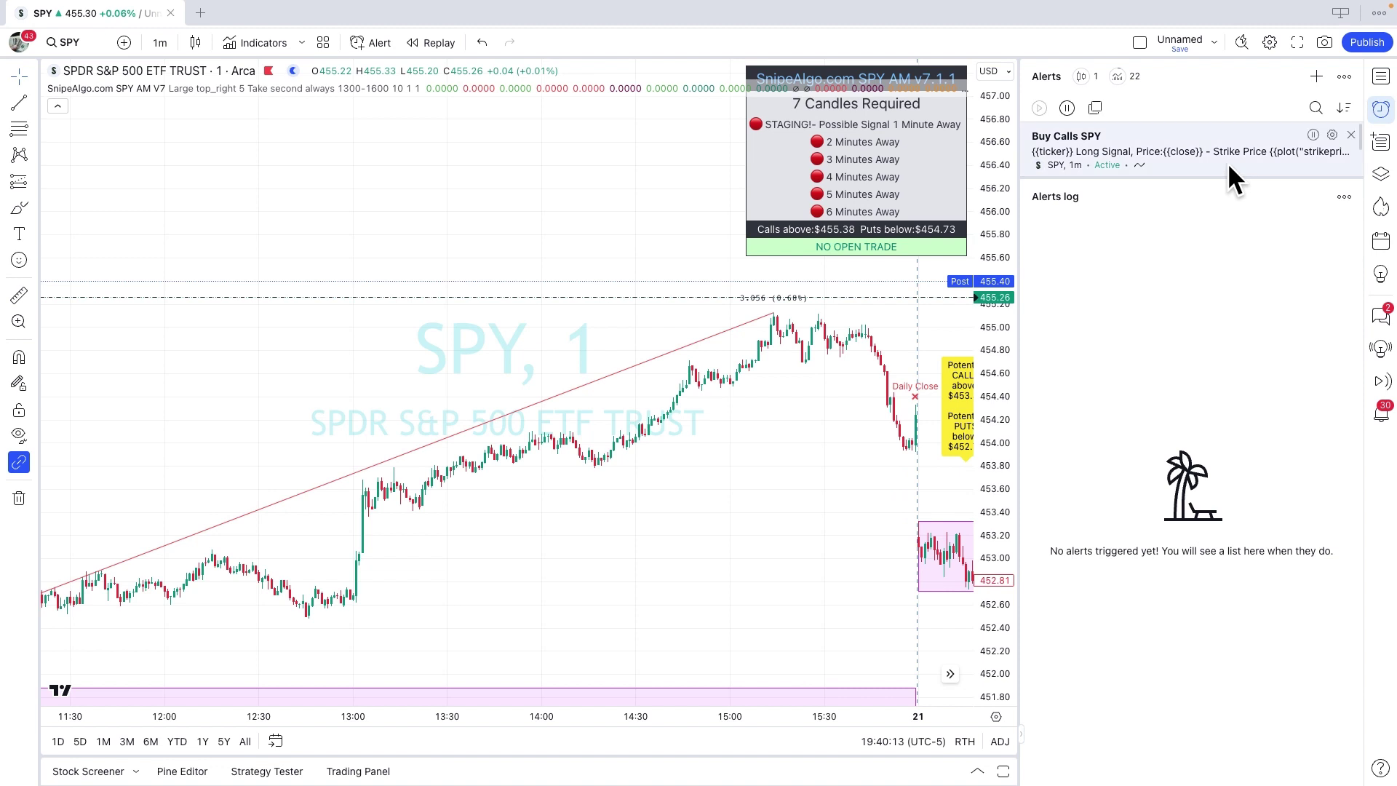
mouse_move(1229, 165)
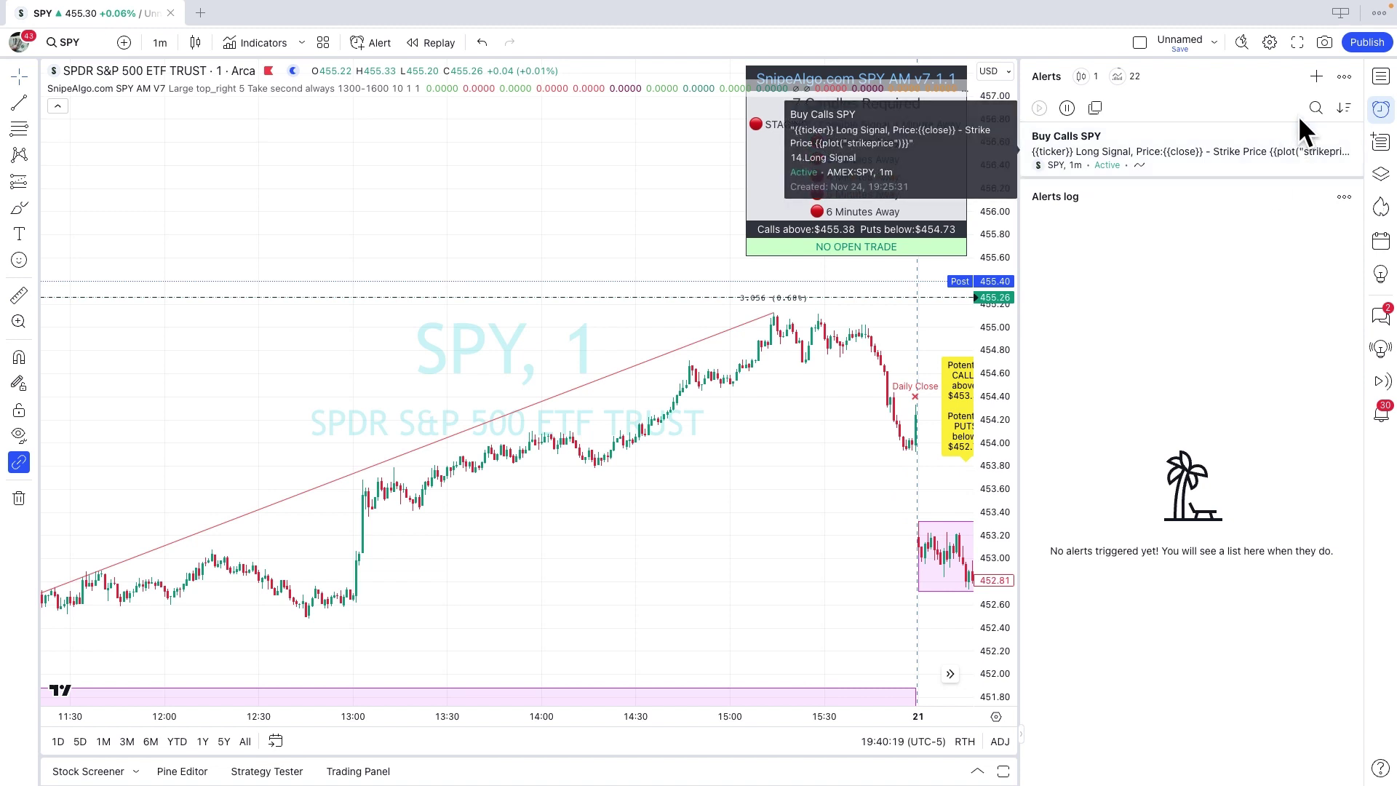
- Start a new SPY alert and view its in-app, pop-up, email, Alarm Clock and SMS notification options
click(1316, 76)
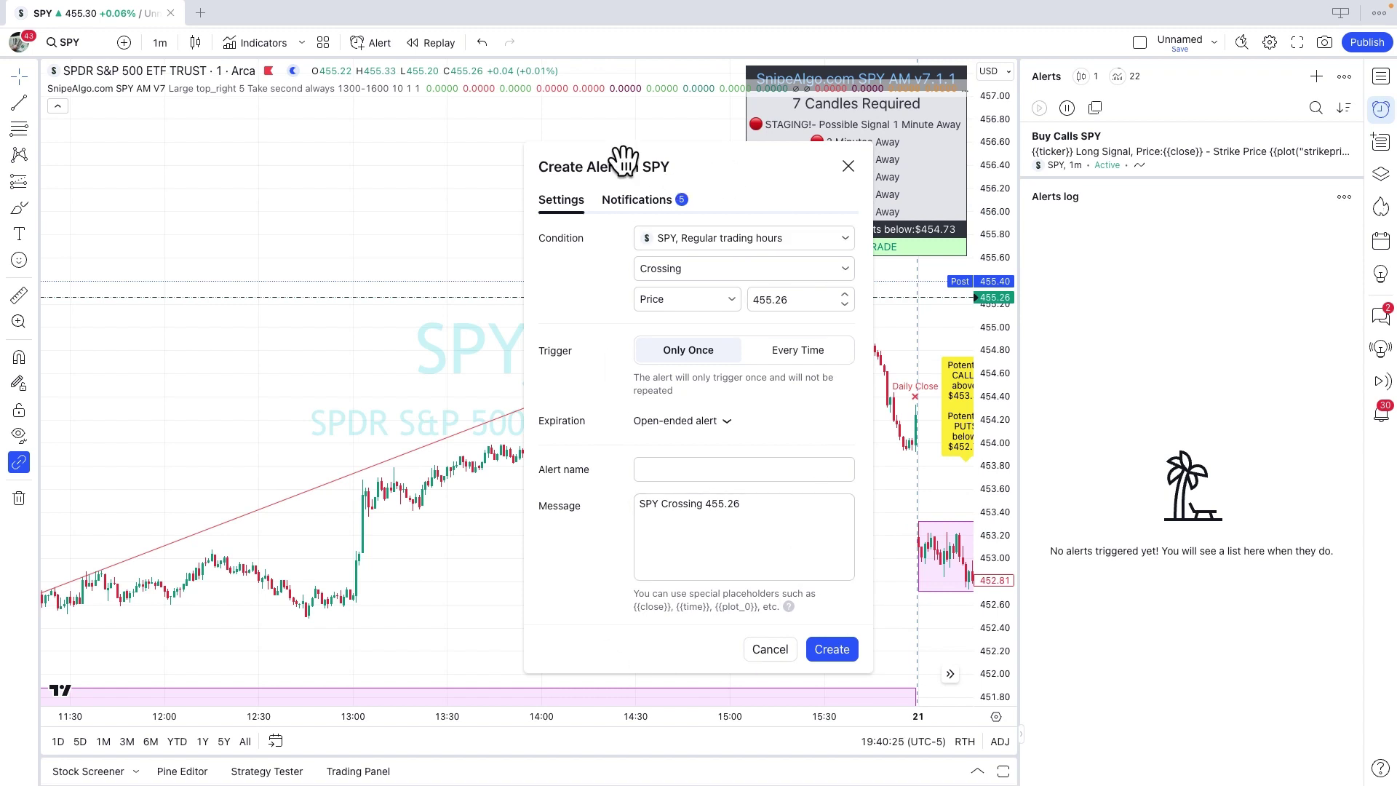
click(636, 203)
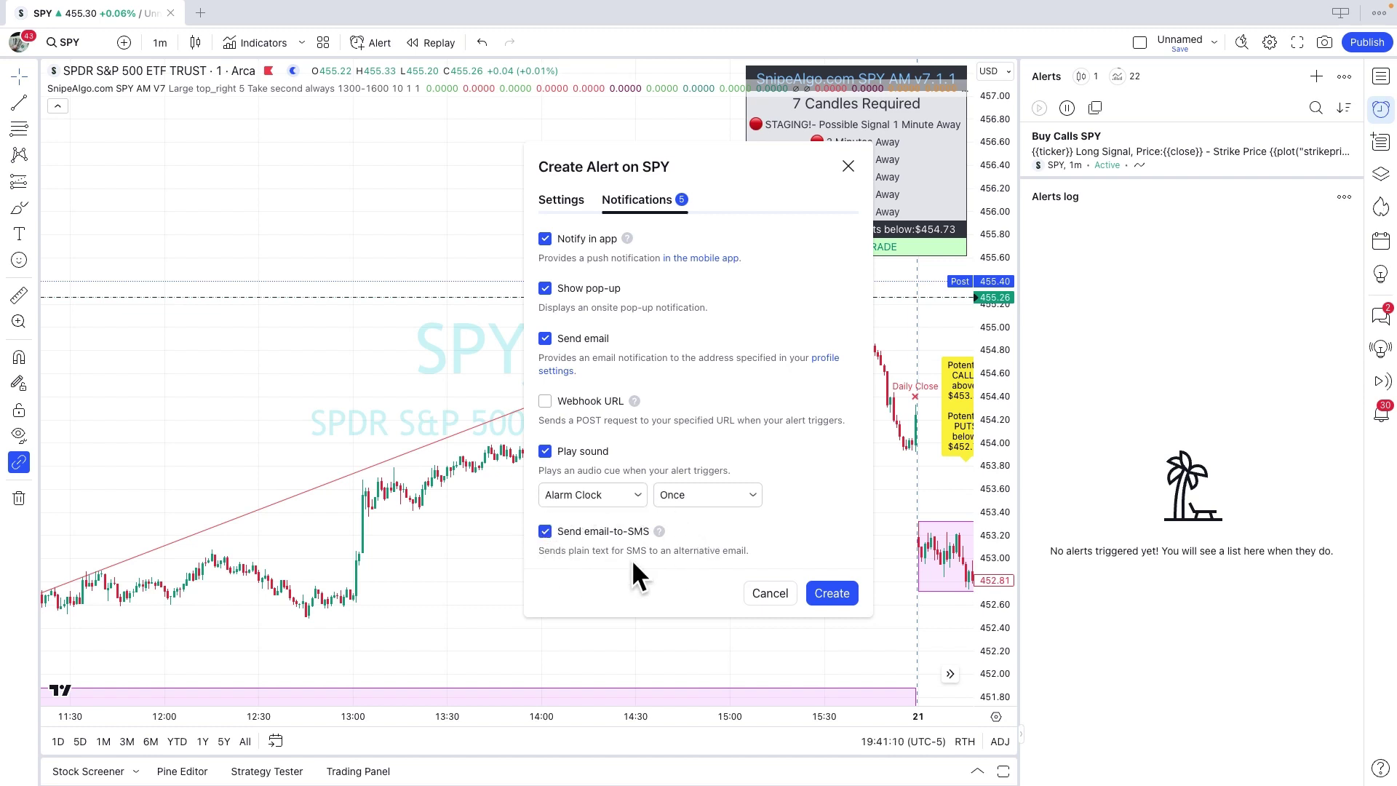
mouse_move(661, 534)
click(659, 531)
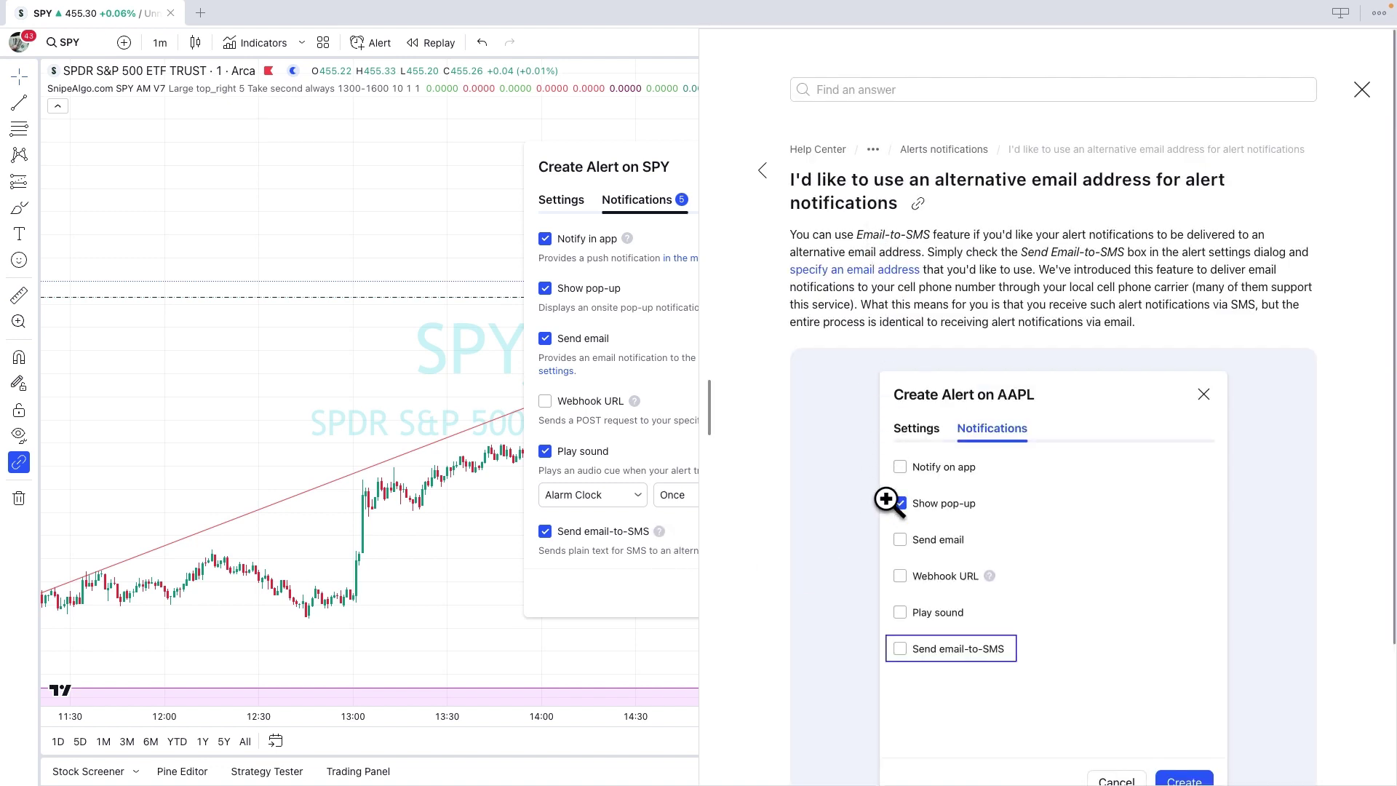
click(1361, 90)
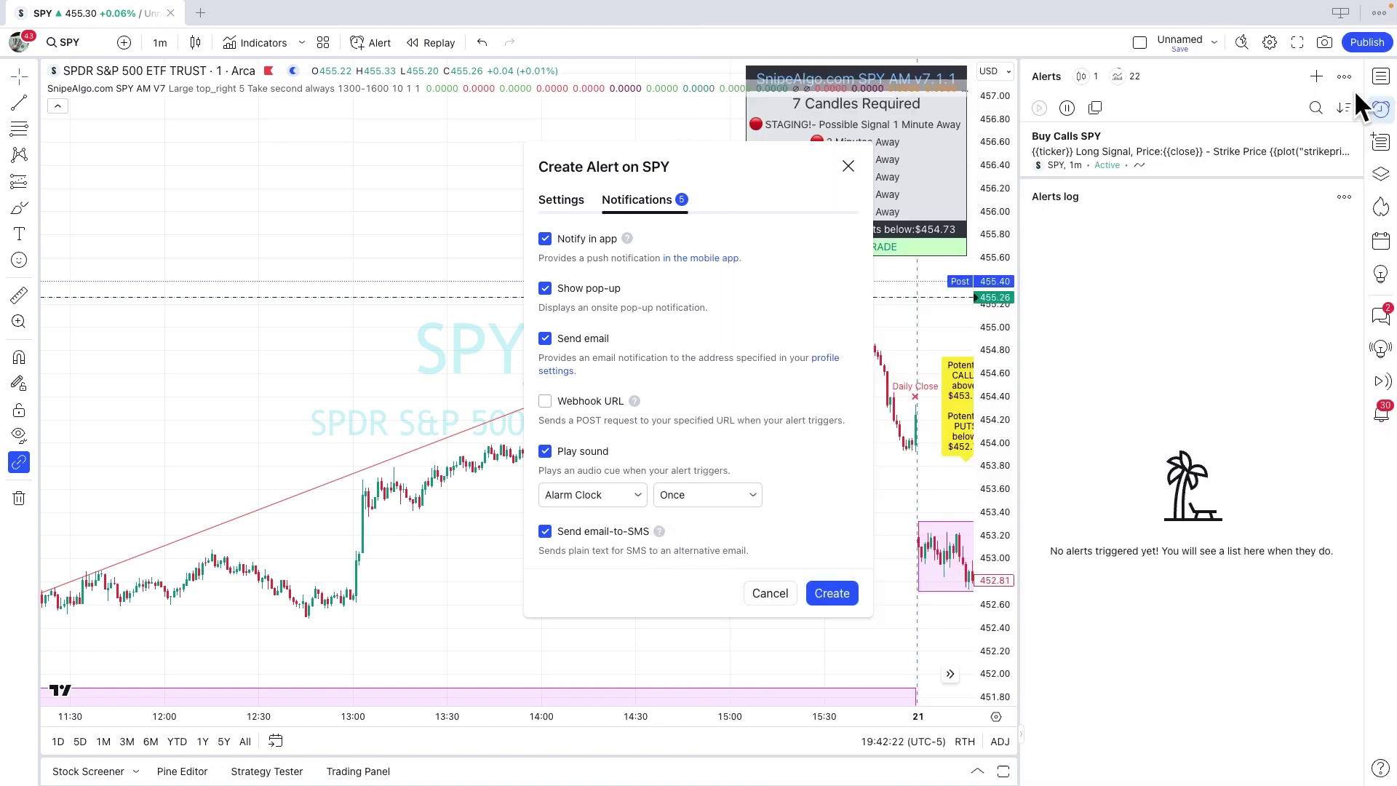
- Set the alert condition to SnipeAlgo.com SPY AM V7 with 01.All Staging Long
click(572, 195)
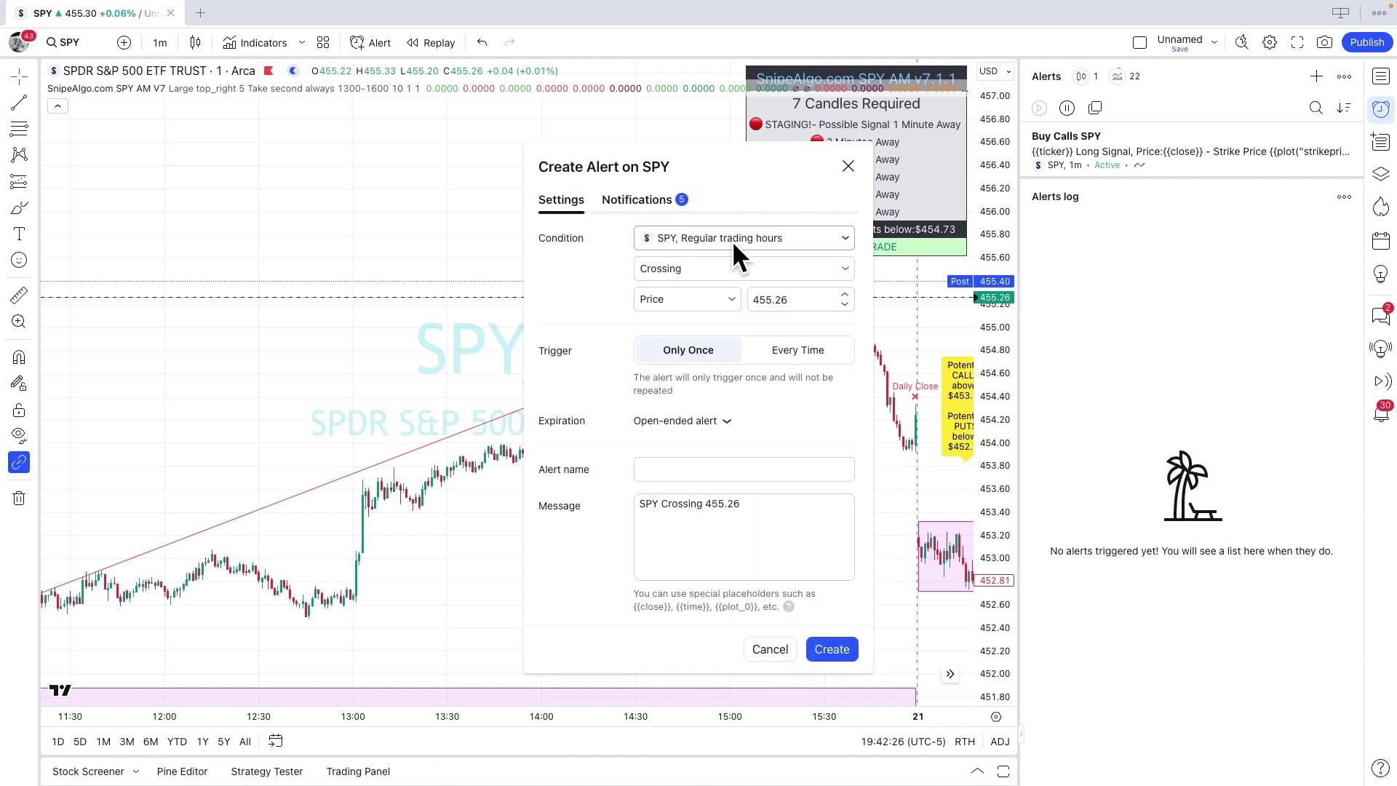
click(689, 240)
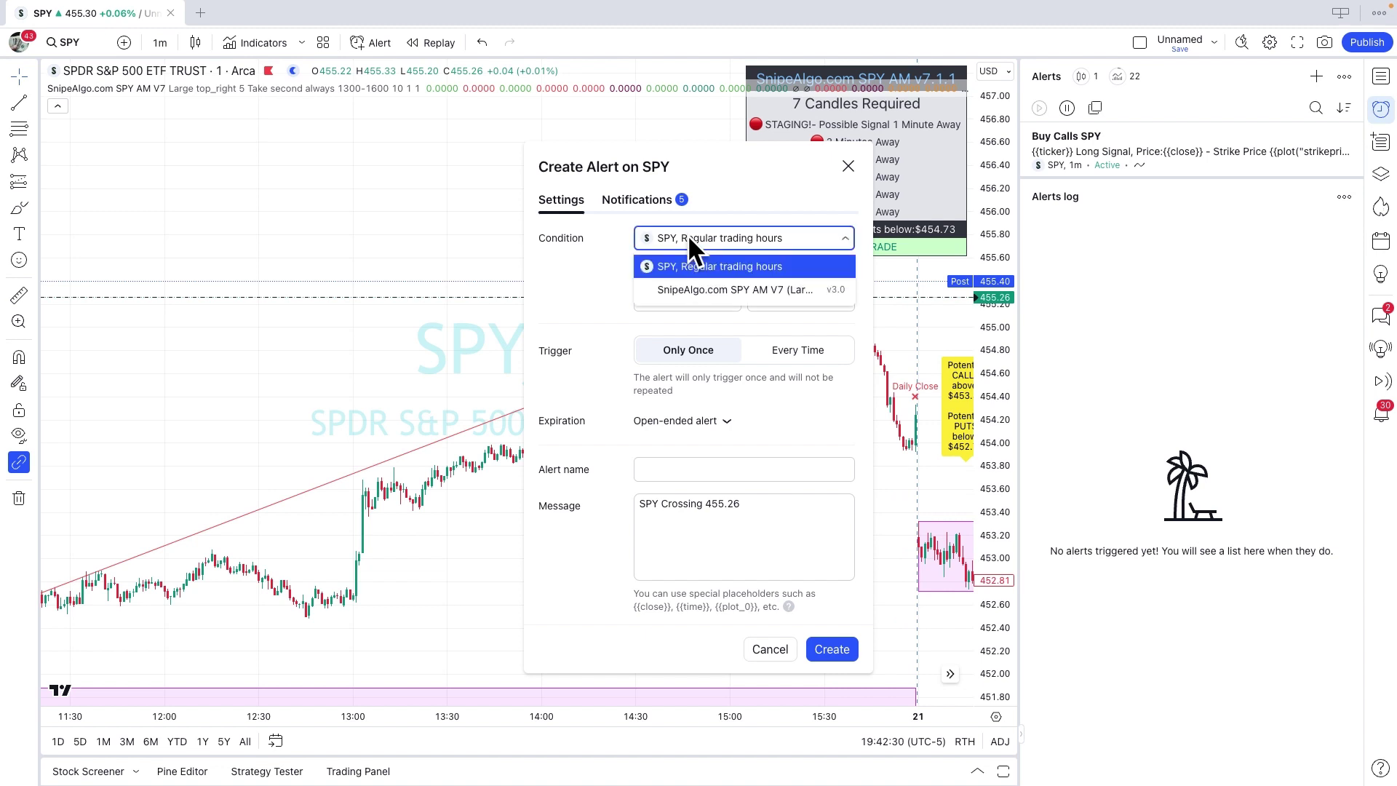
click(681, 289)
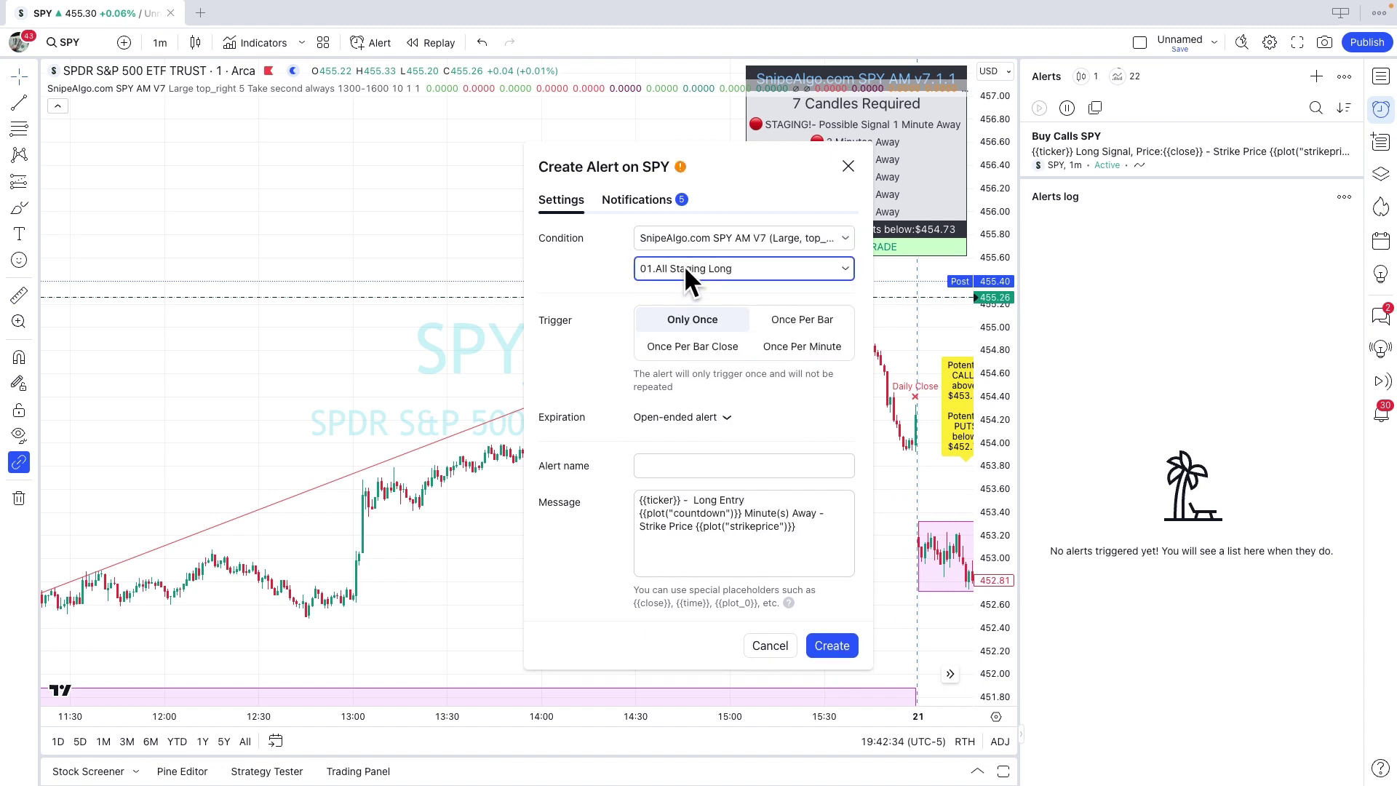
click(685, 266)
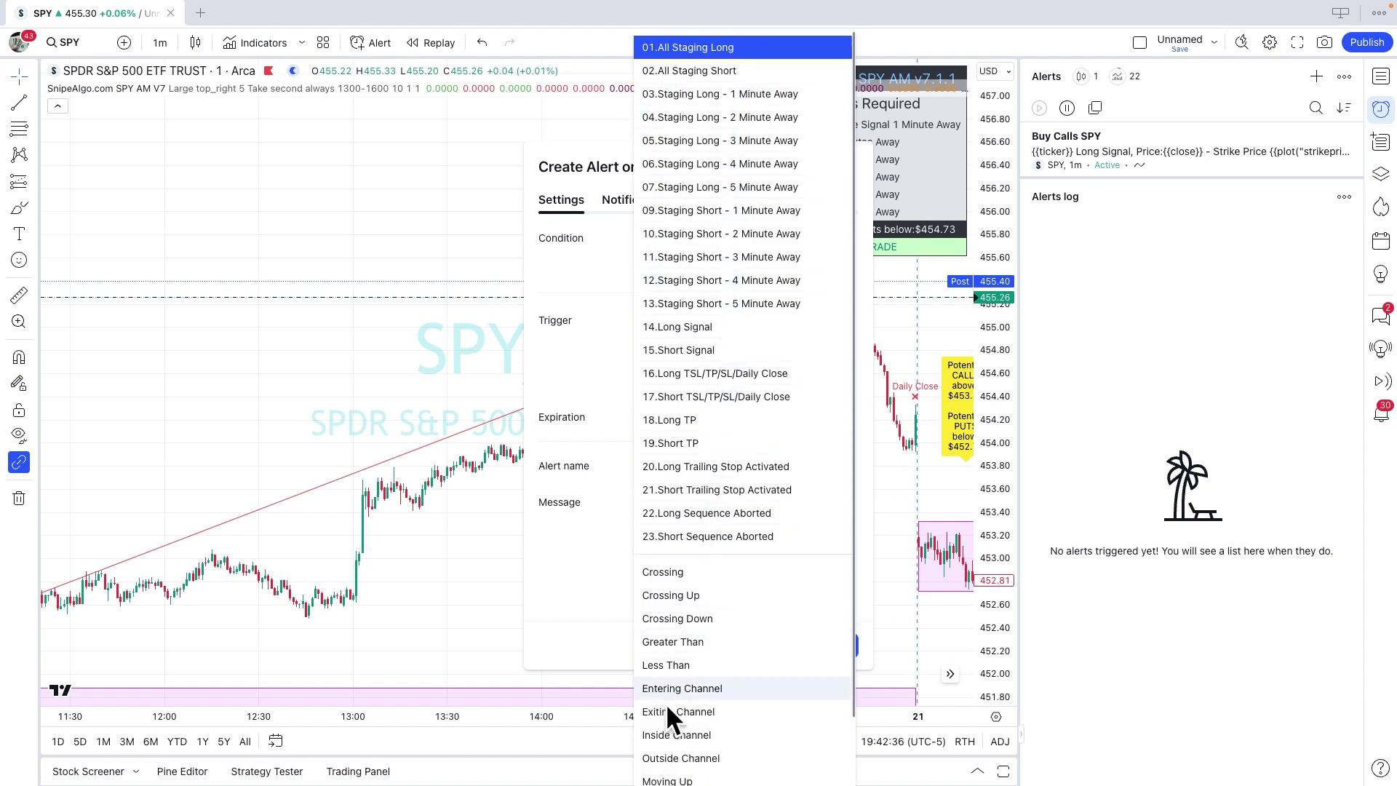
click(606, 267)
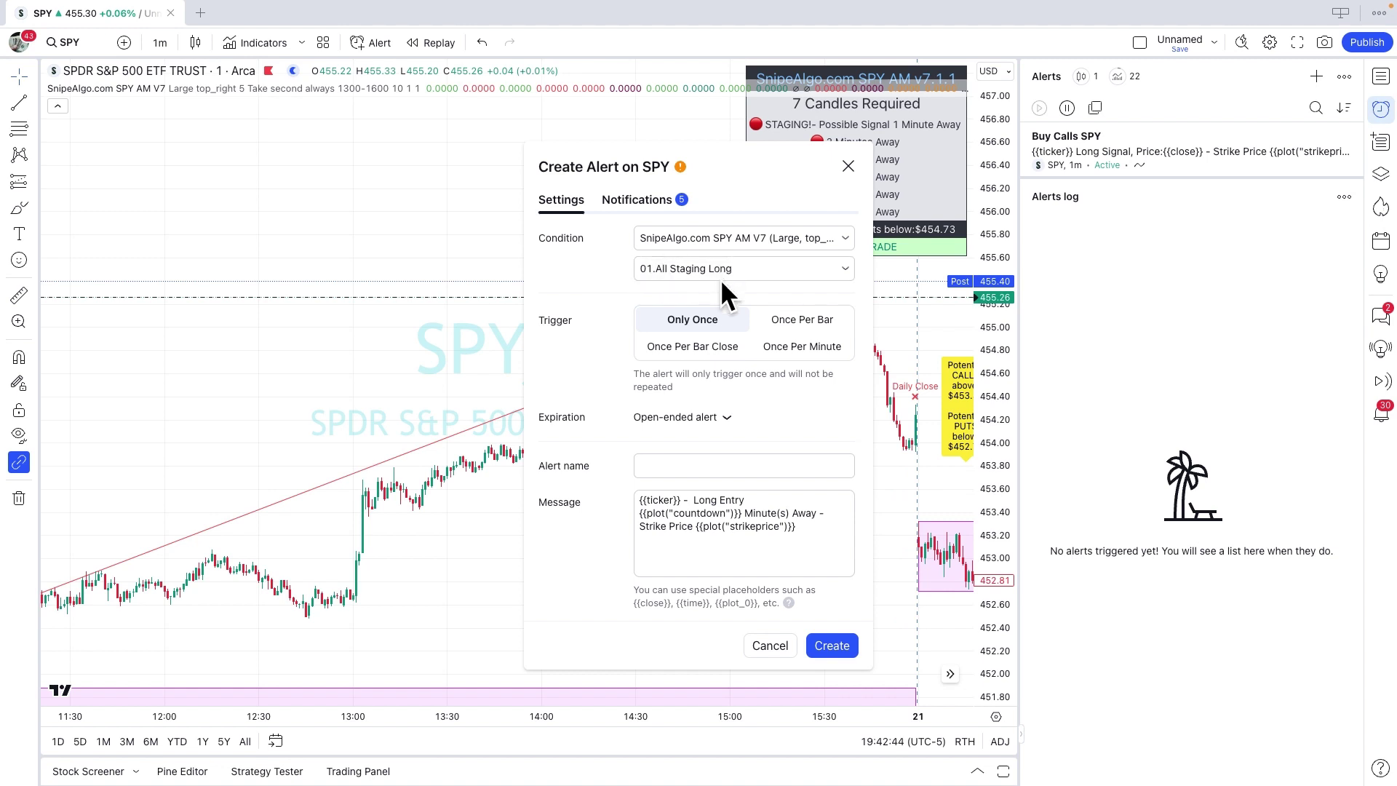
- Make the alert trigger Once Per Bar Close and review the indicator's condition list
click(692, 346)
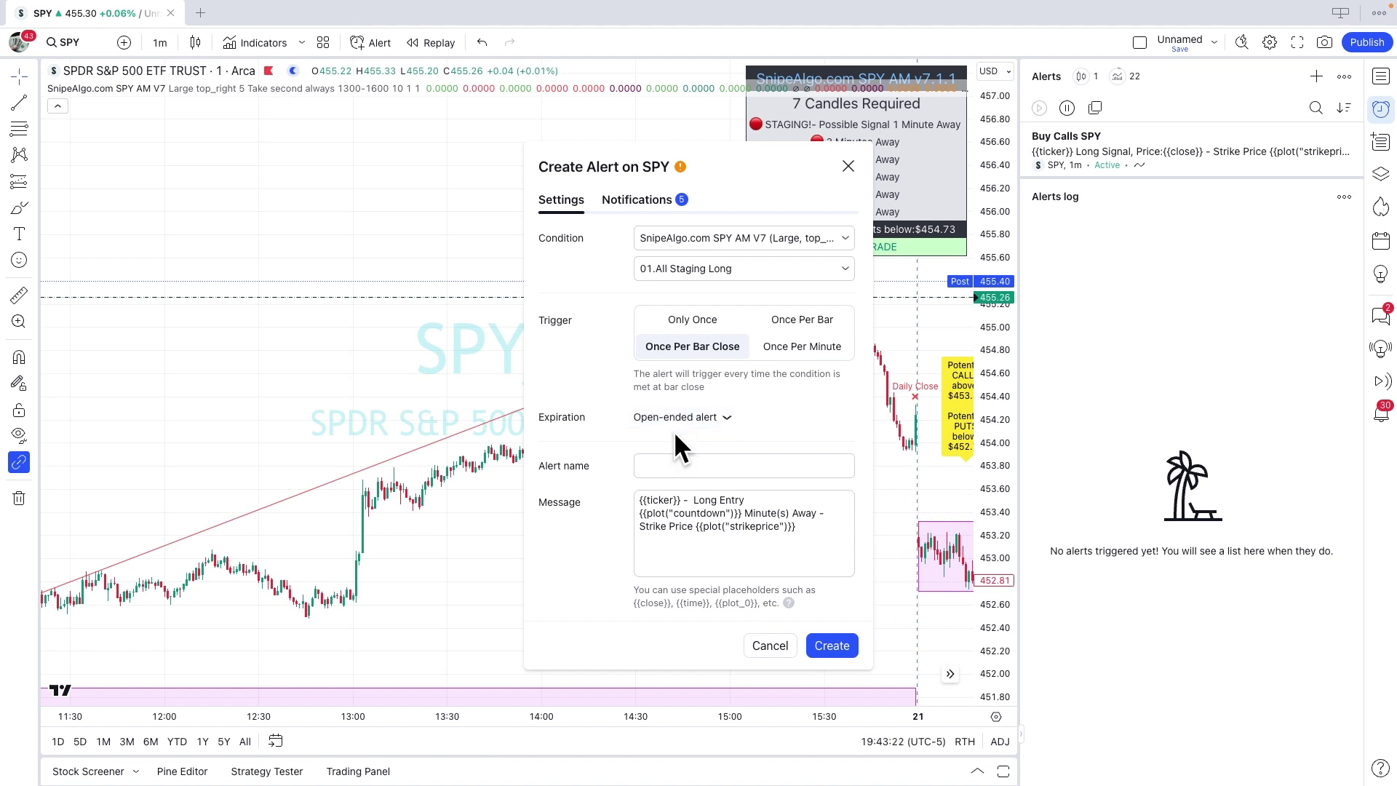
click(682, 464)
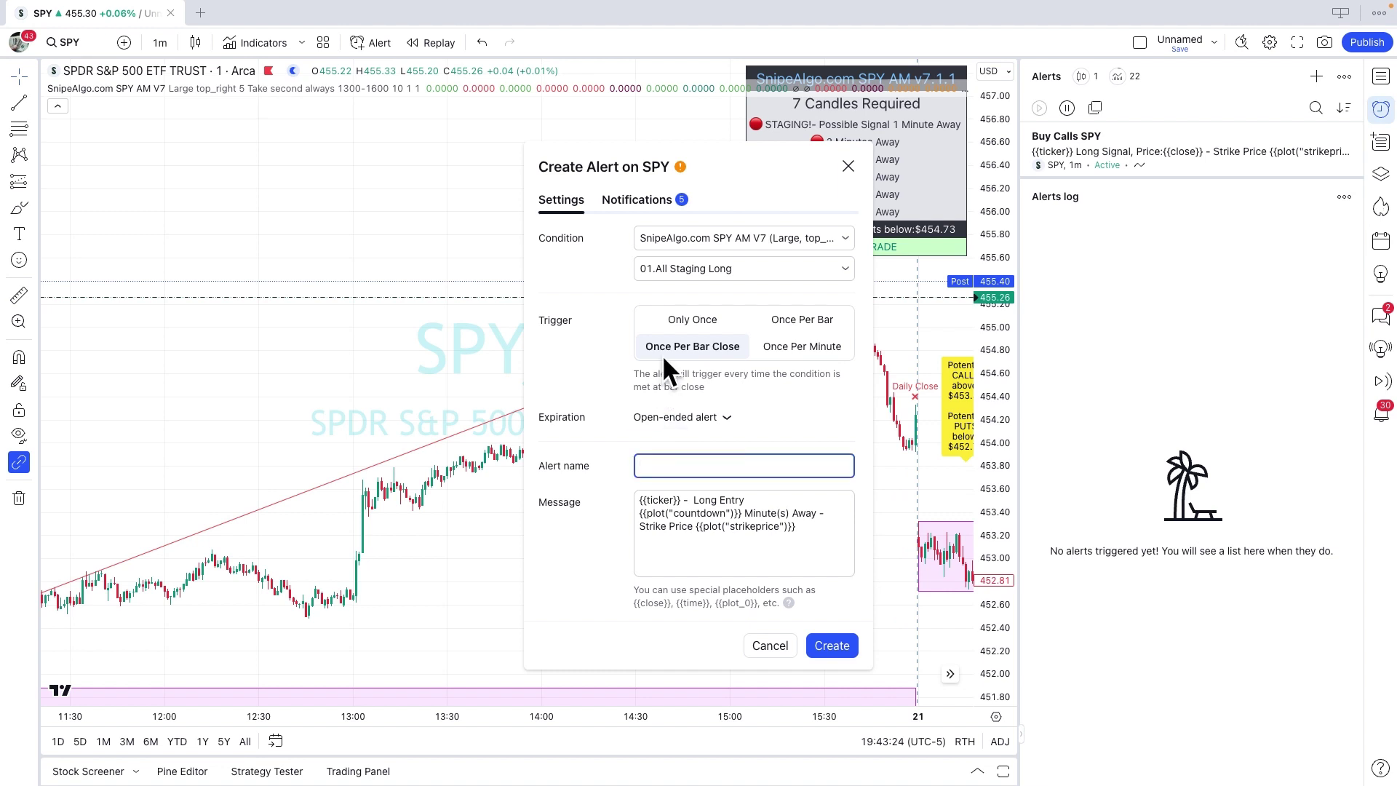
click(685, 270)
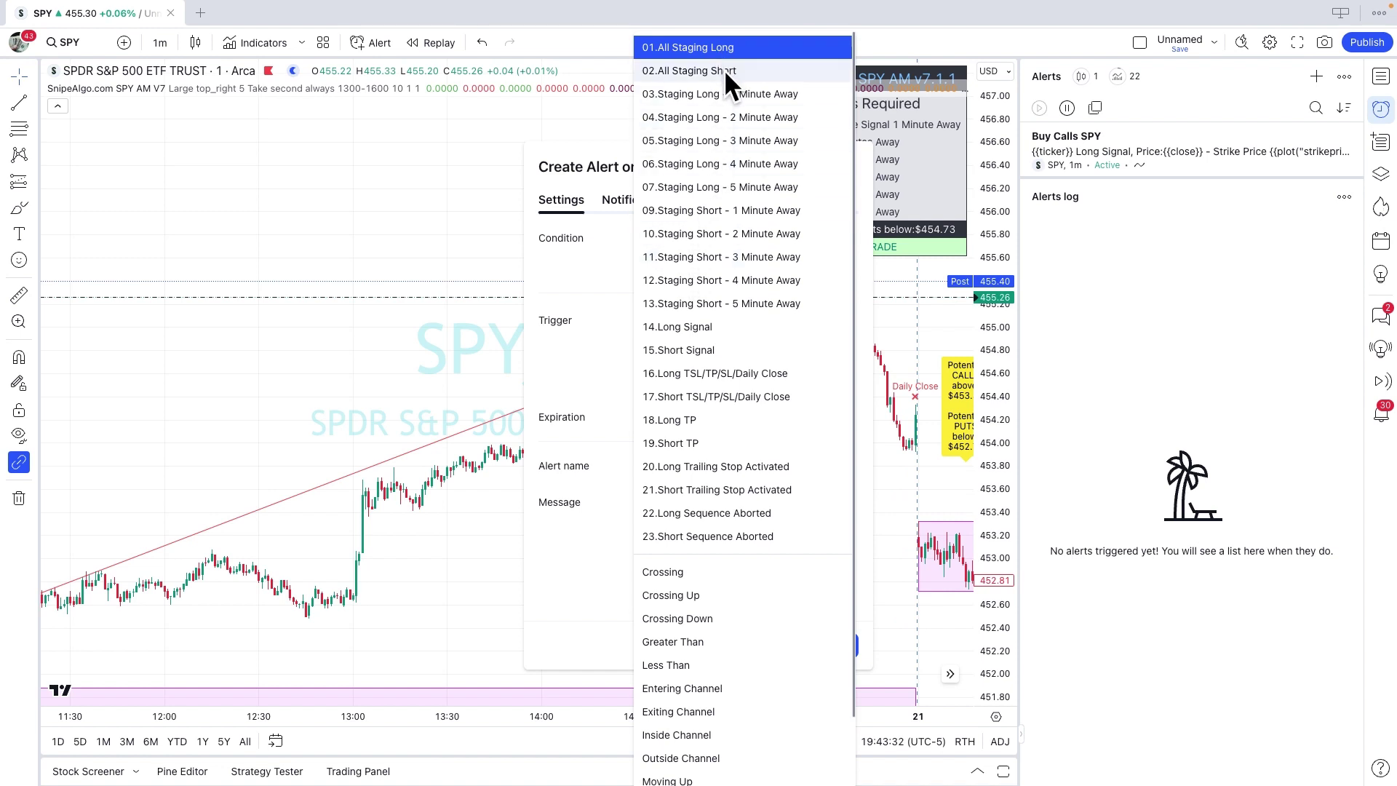
scroll(392, 402, down, 3)
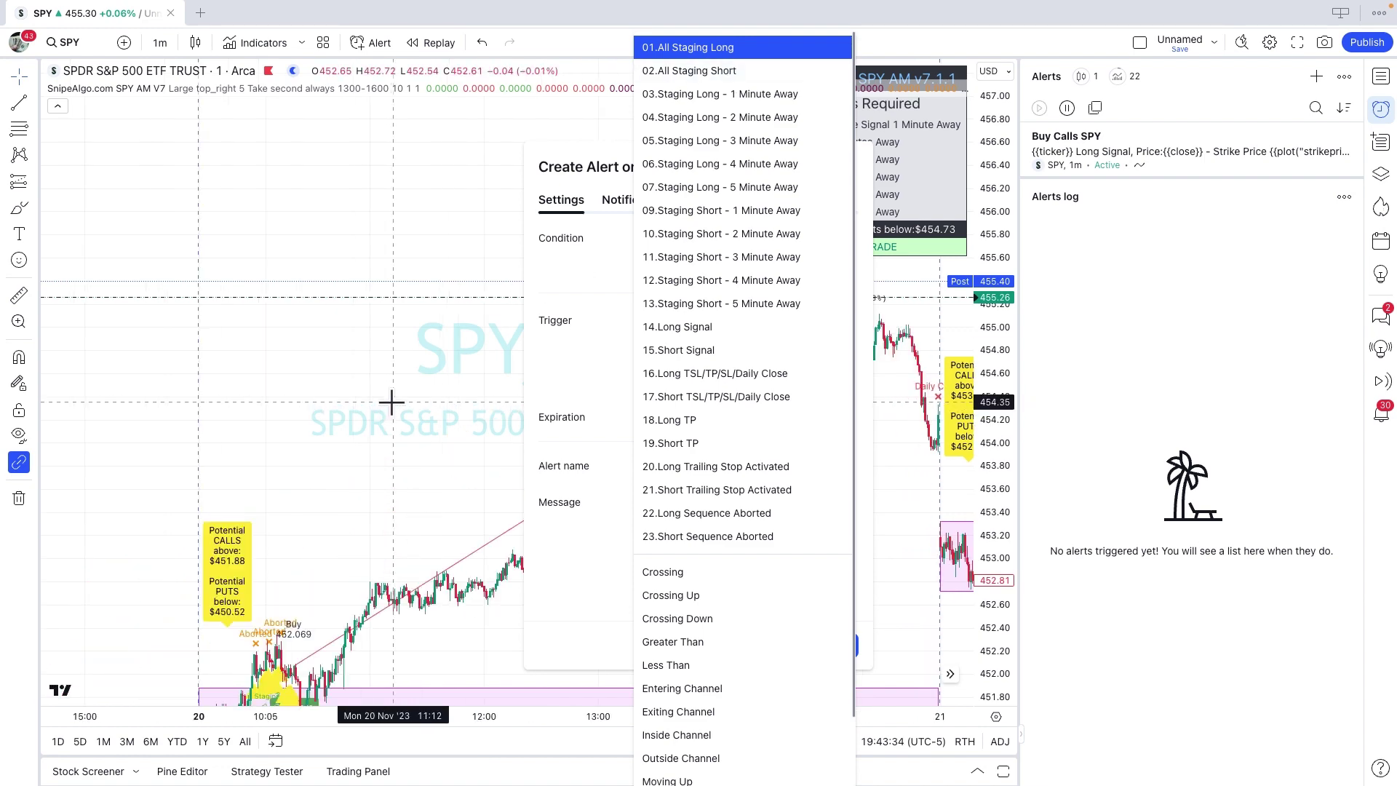
drag(392, 402, 499, 237)
- Pan the chart back to the Staging/Buy markers, keeping 01.All Staging Long as the condition
scroll(474, 255, up, 3)
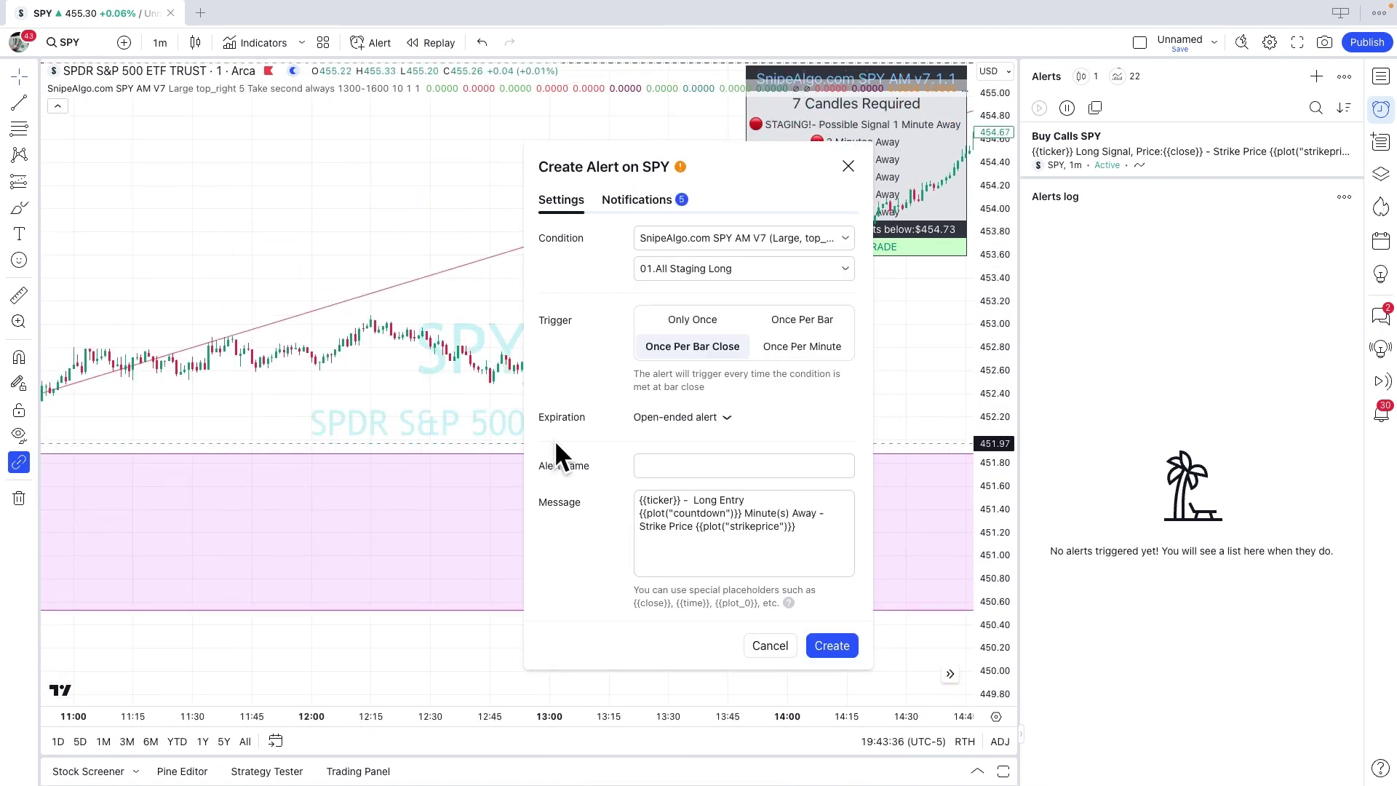
scroll(305, 439, up, 5)
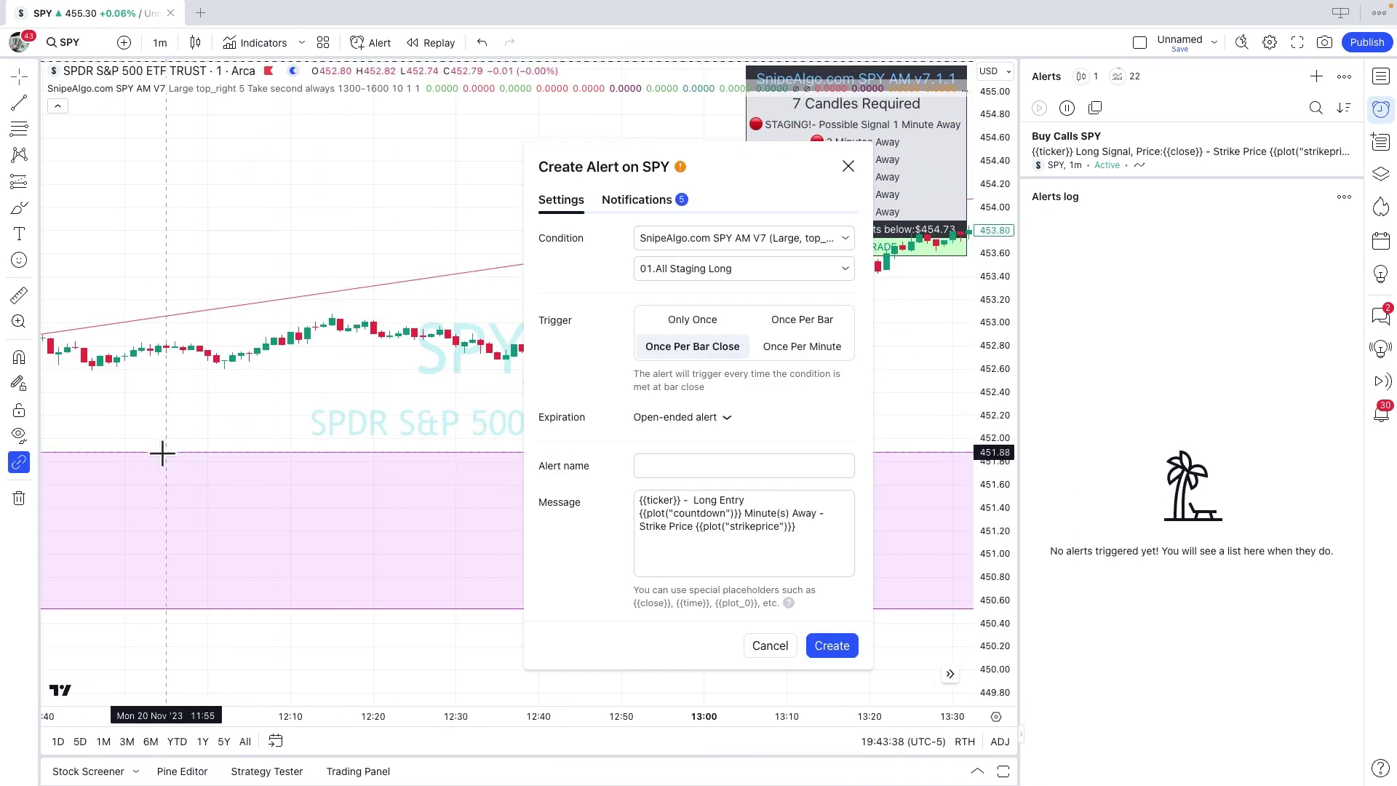
scroll(161, 453, left, 10)
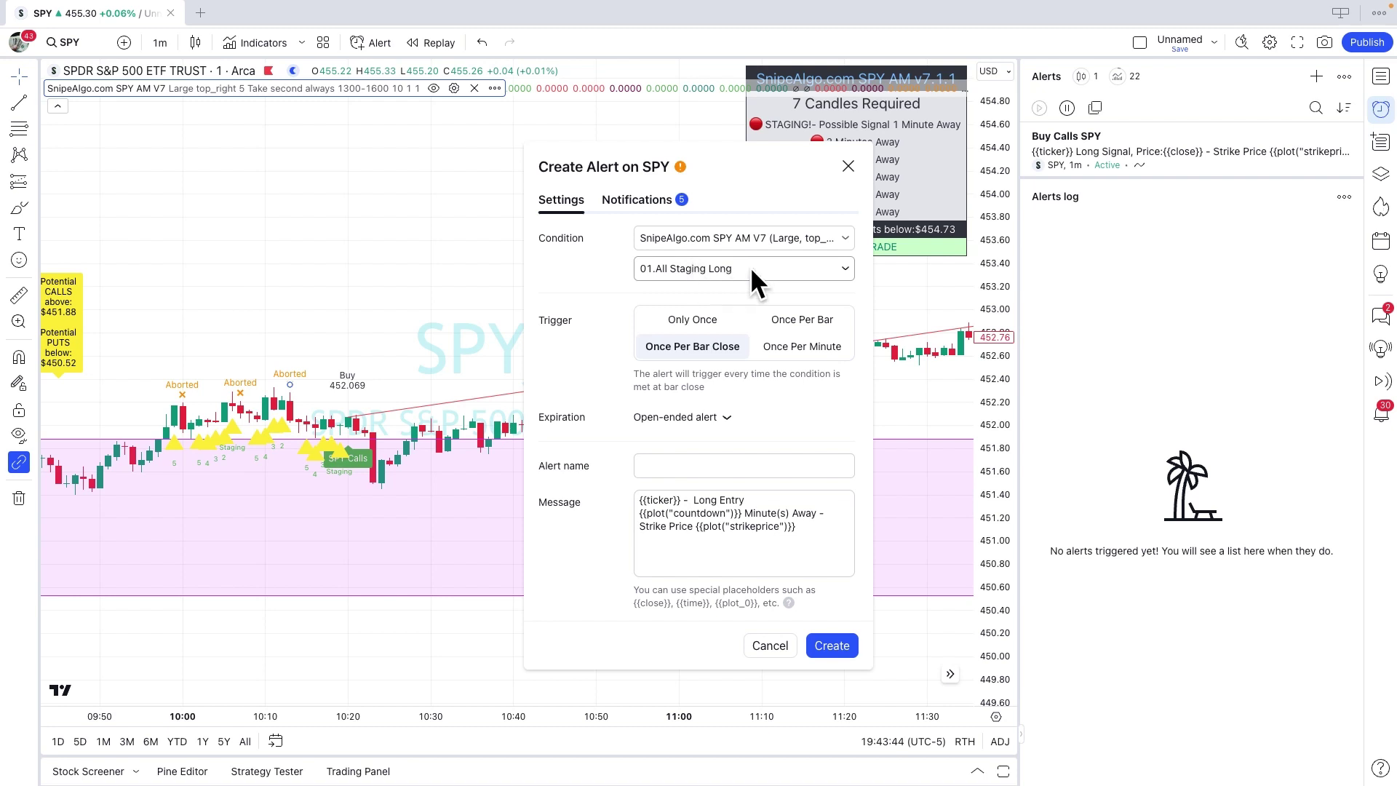
click(691, 268)
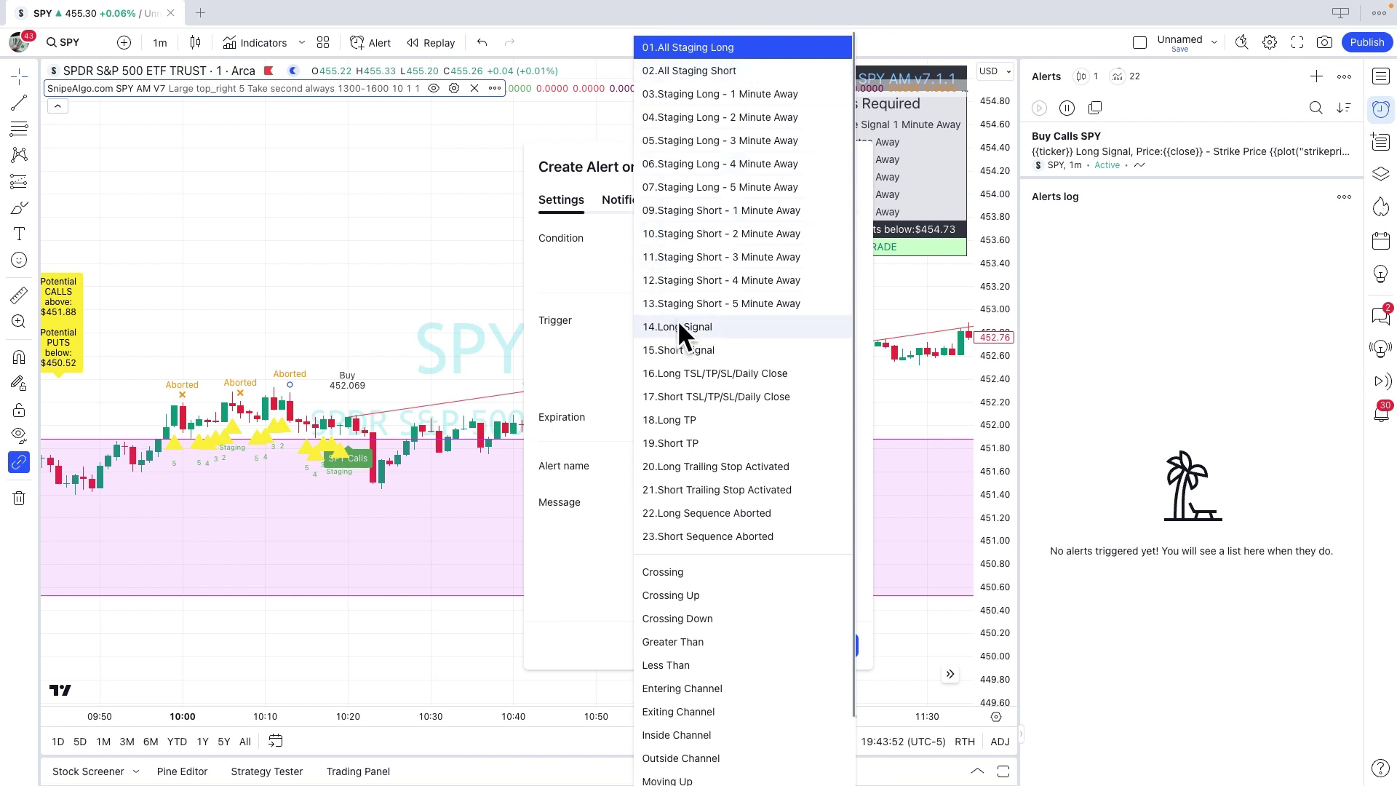
scroll(319, 493, up, 2)
click(319, 507)
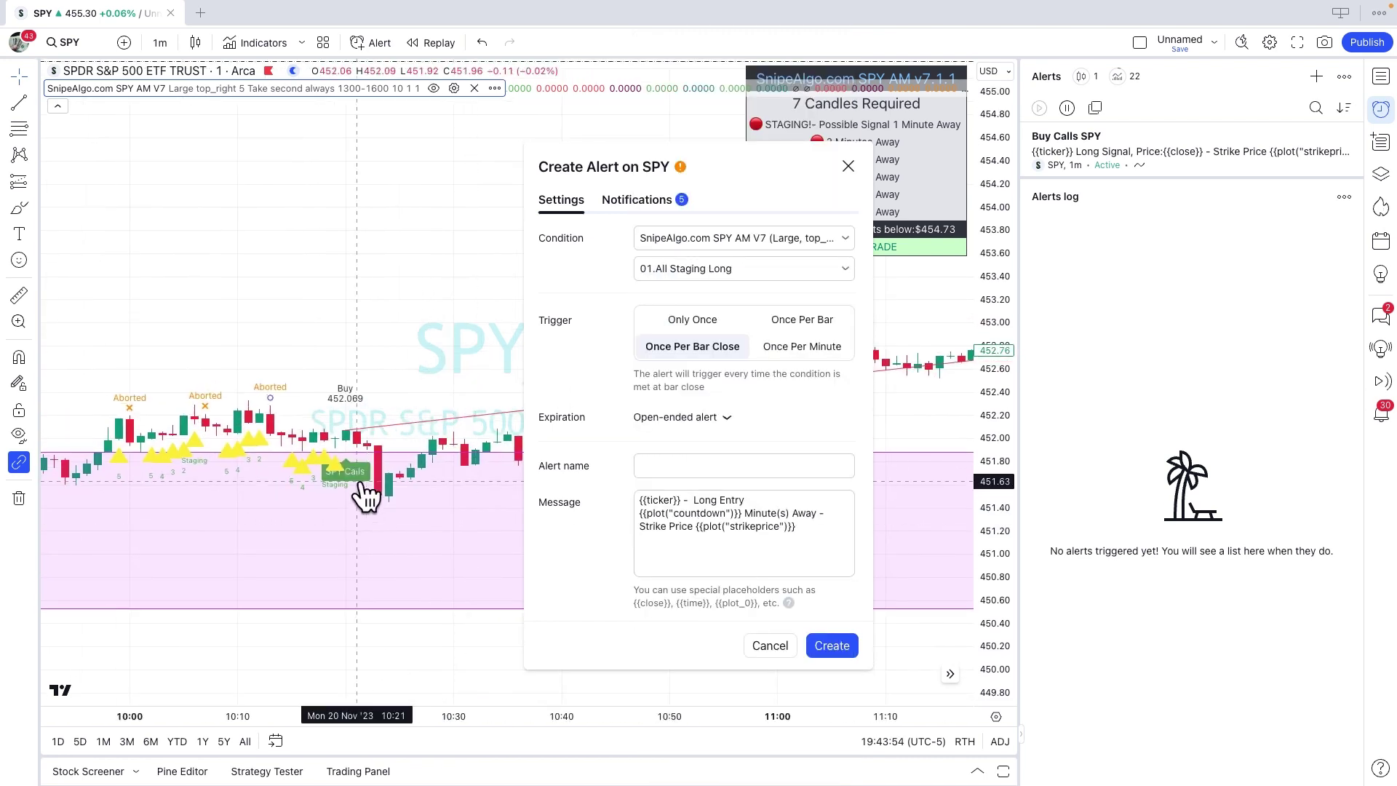
scroll(331, 509, up, 2)
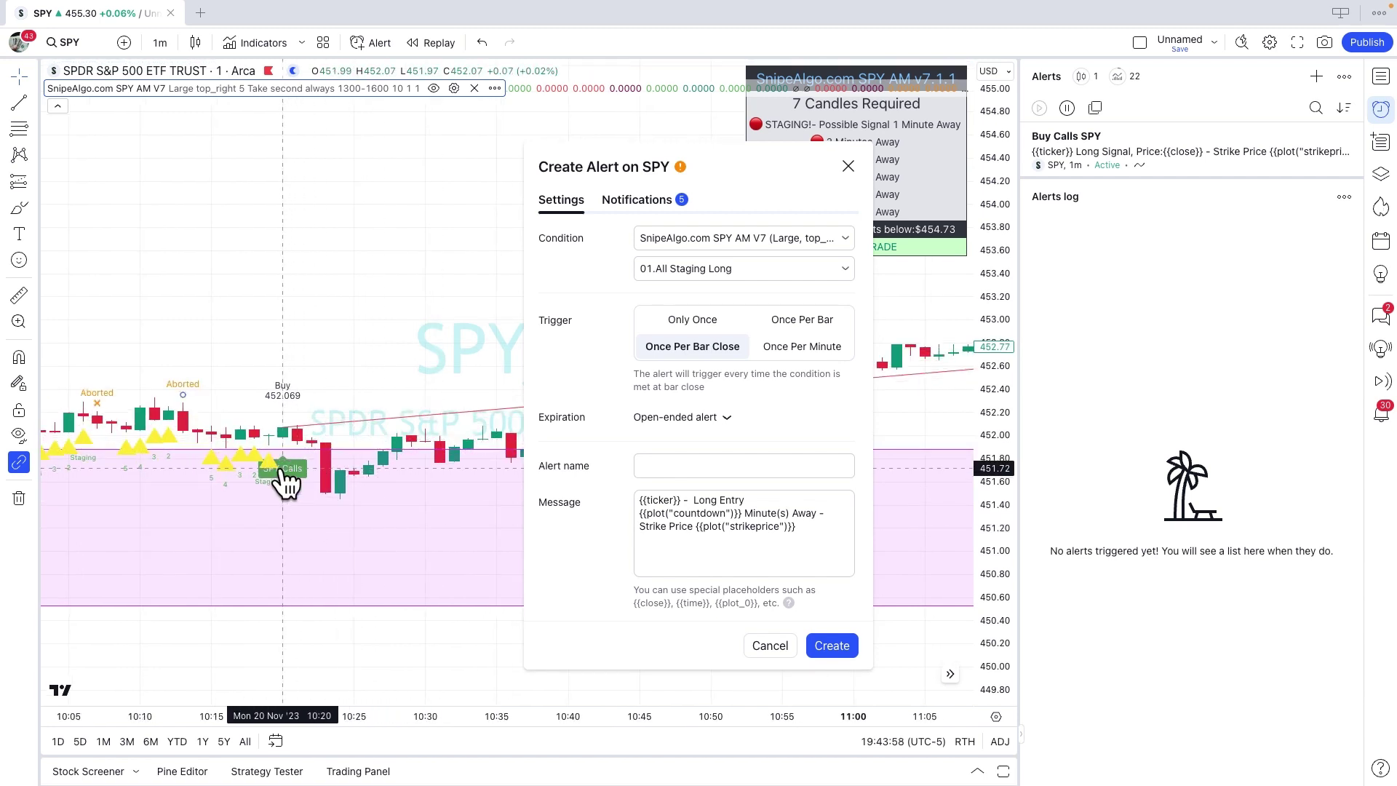
click(709, 265)
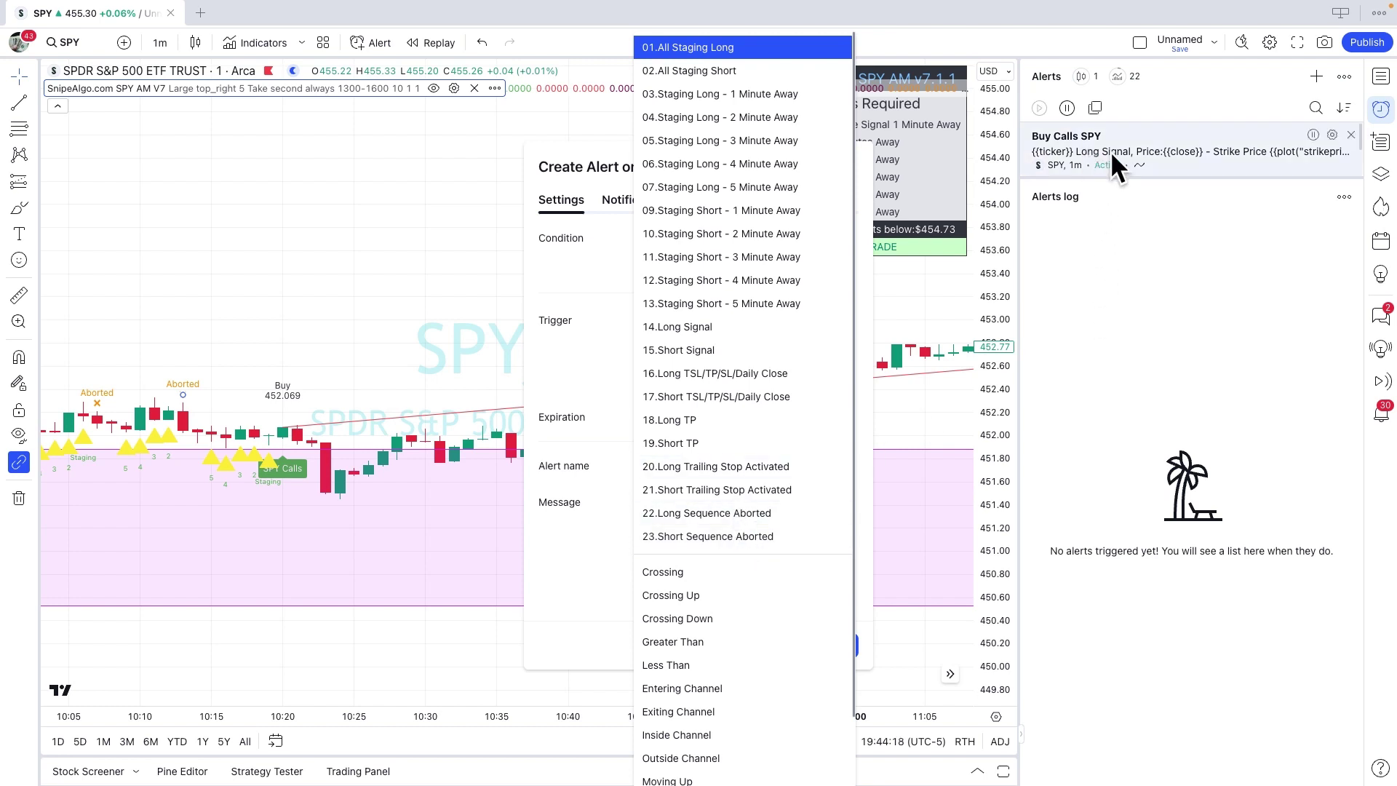
mouse_move(1110, 150)
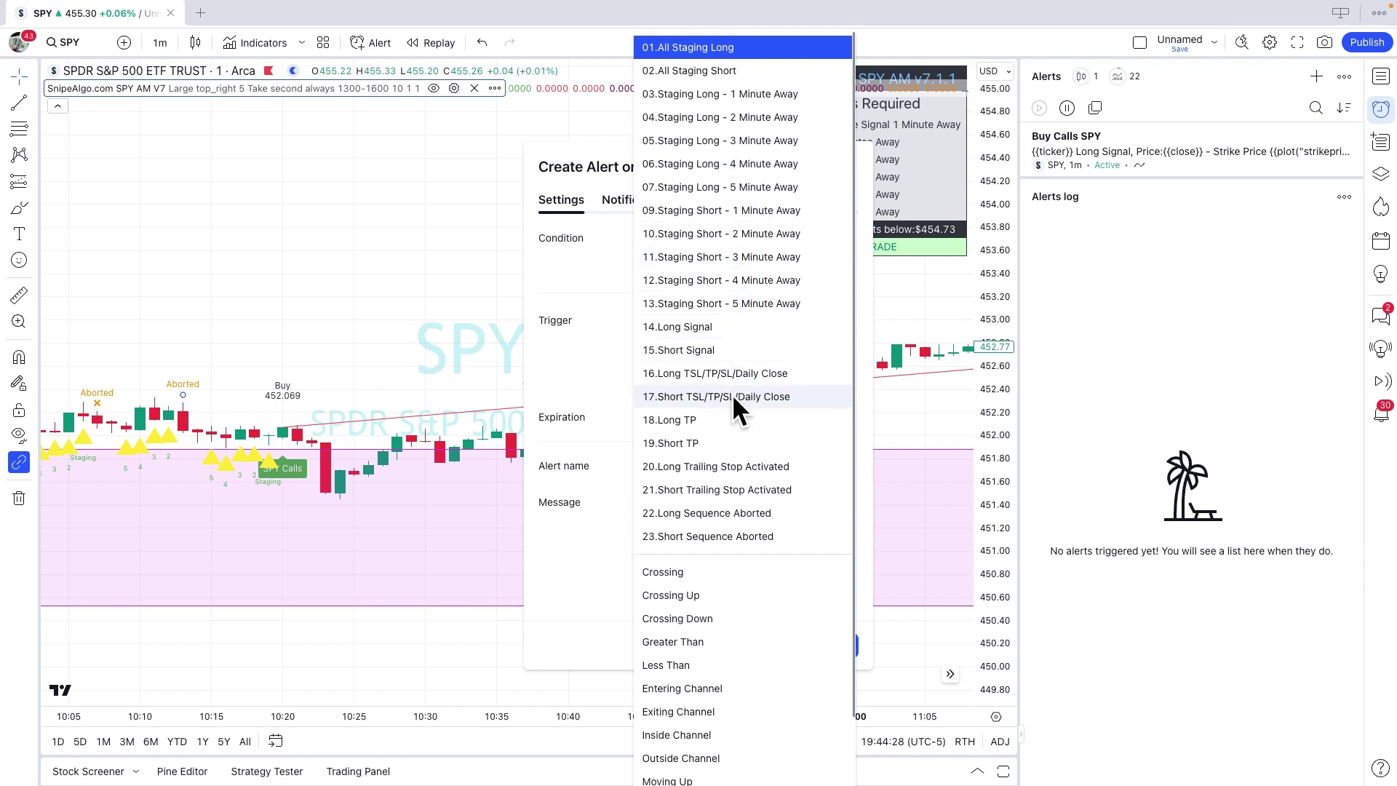
click(709, 49)
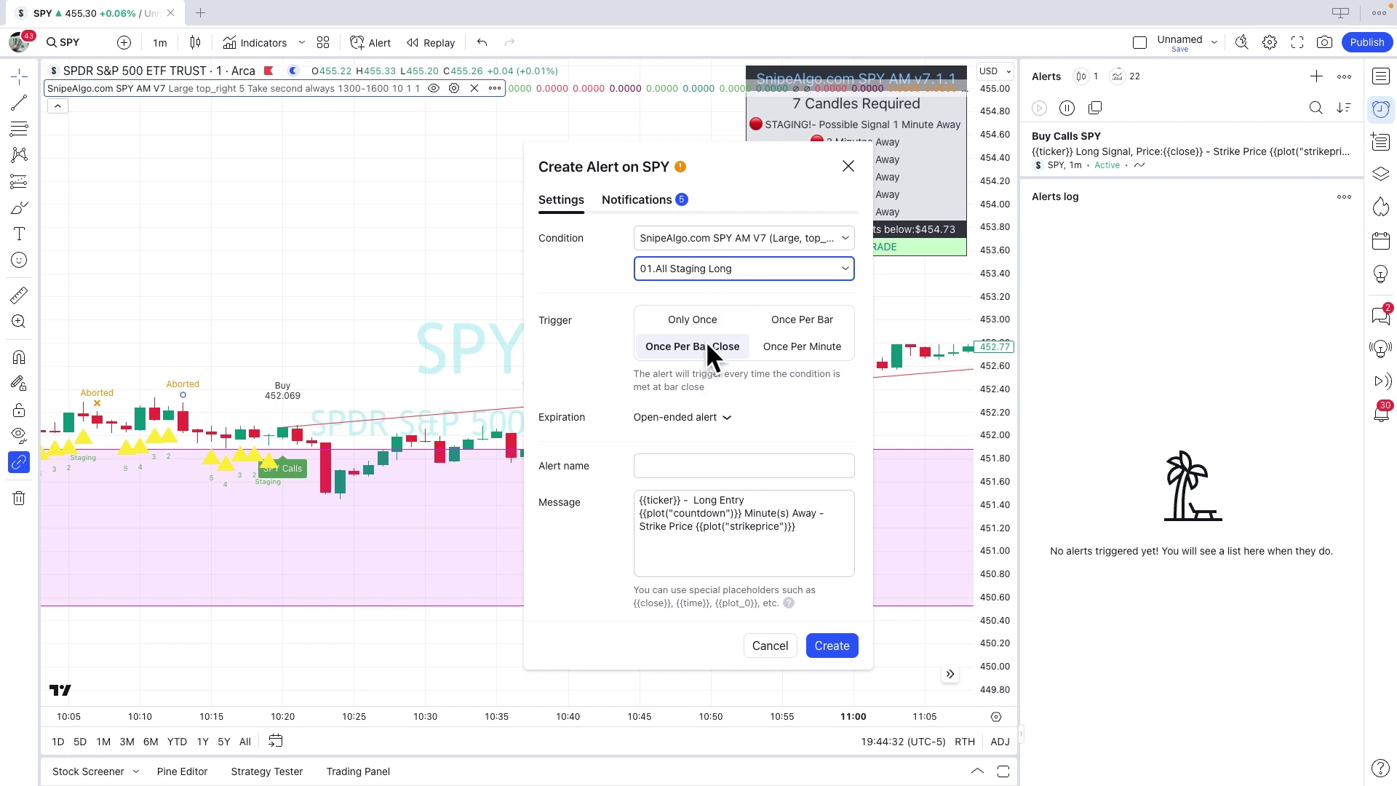
- Name the alert 'SPY All Staging Calls', leaving the Long Entry message unchanged
click(694, 466)
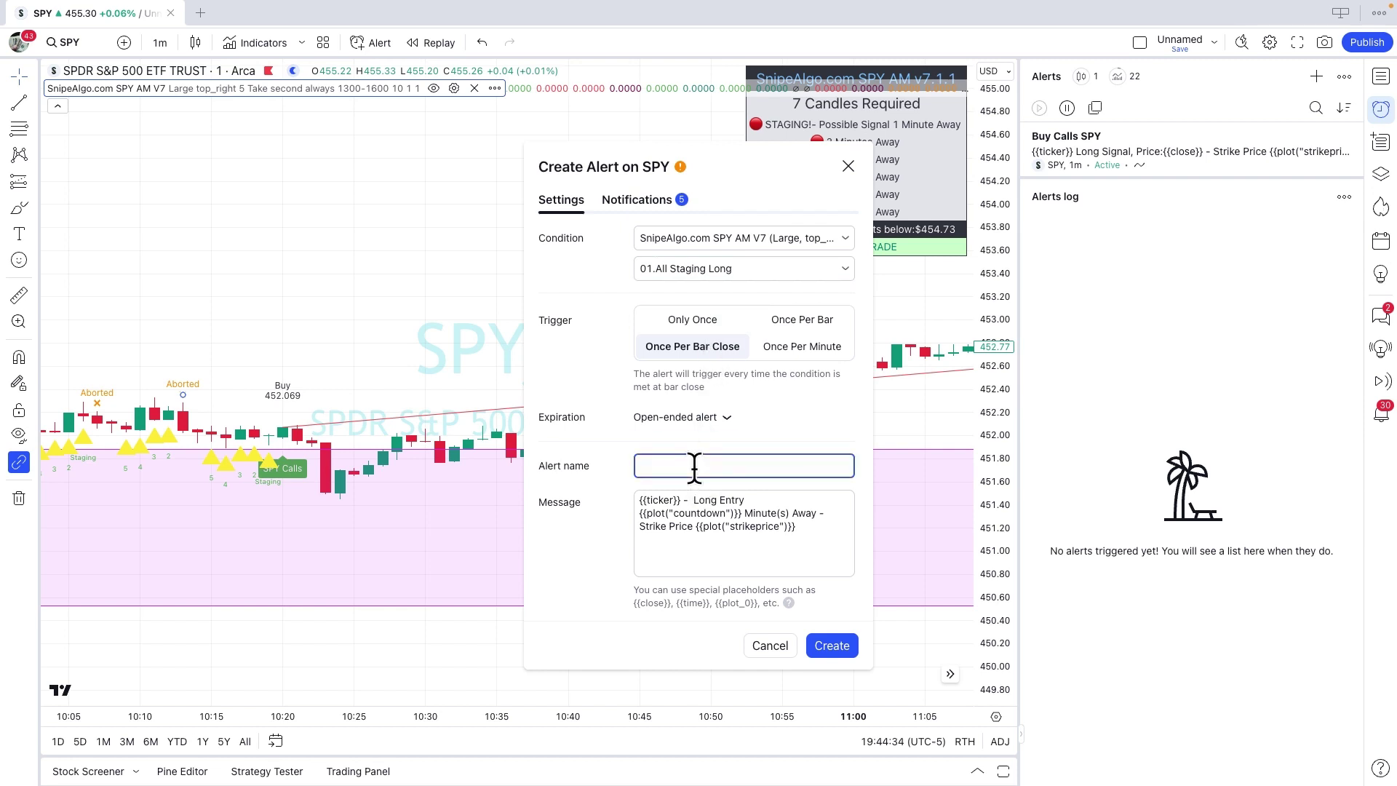
text(SPY All Staging Calls)
drag(731, 559, 623, 491)
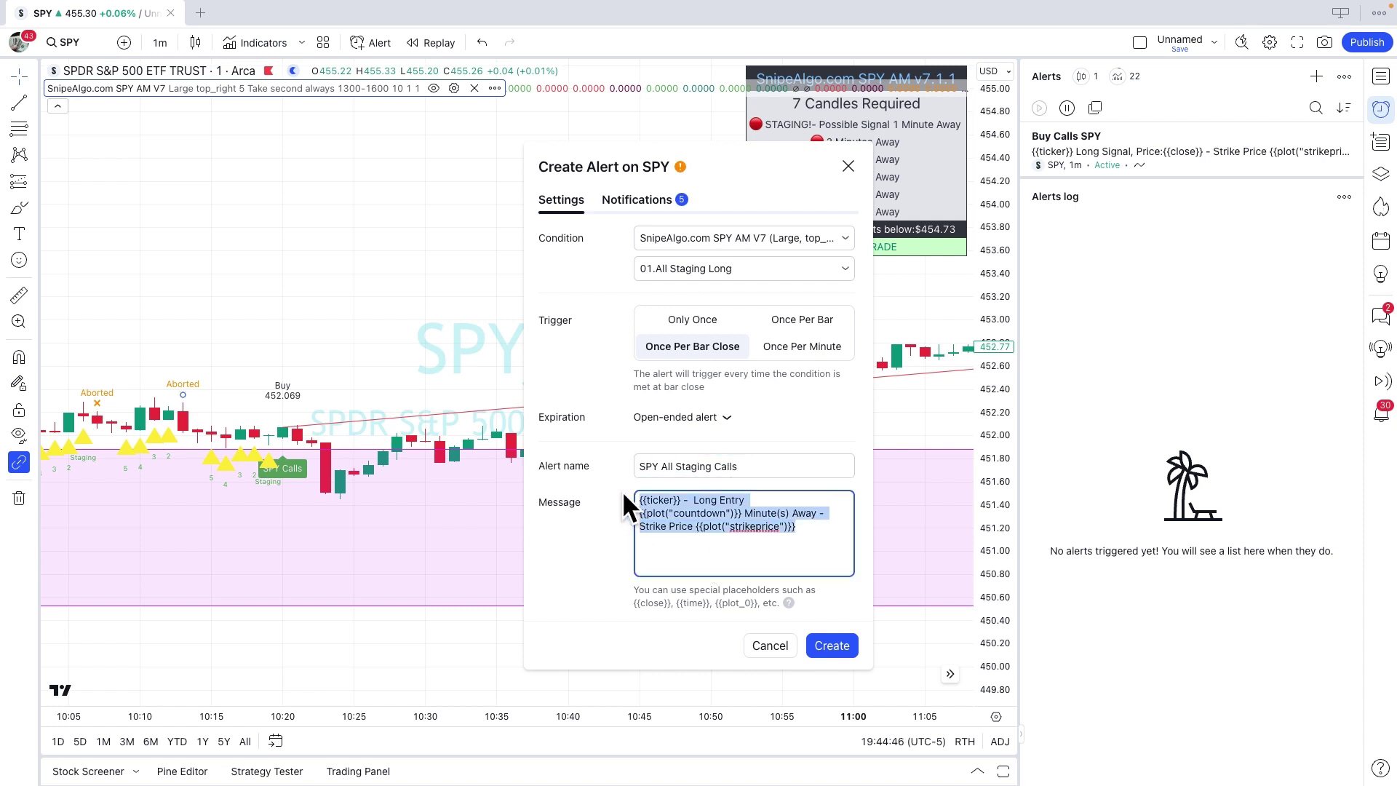
click(673, 559)
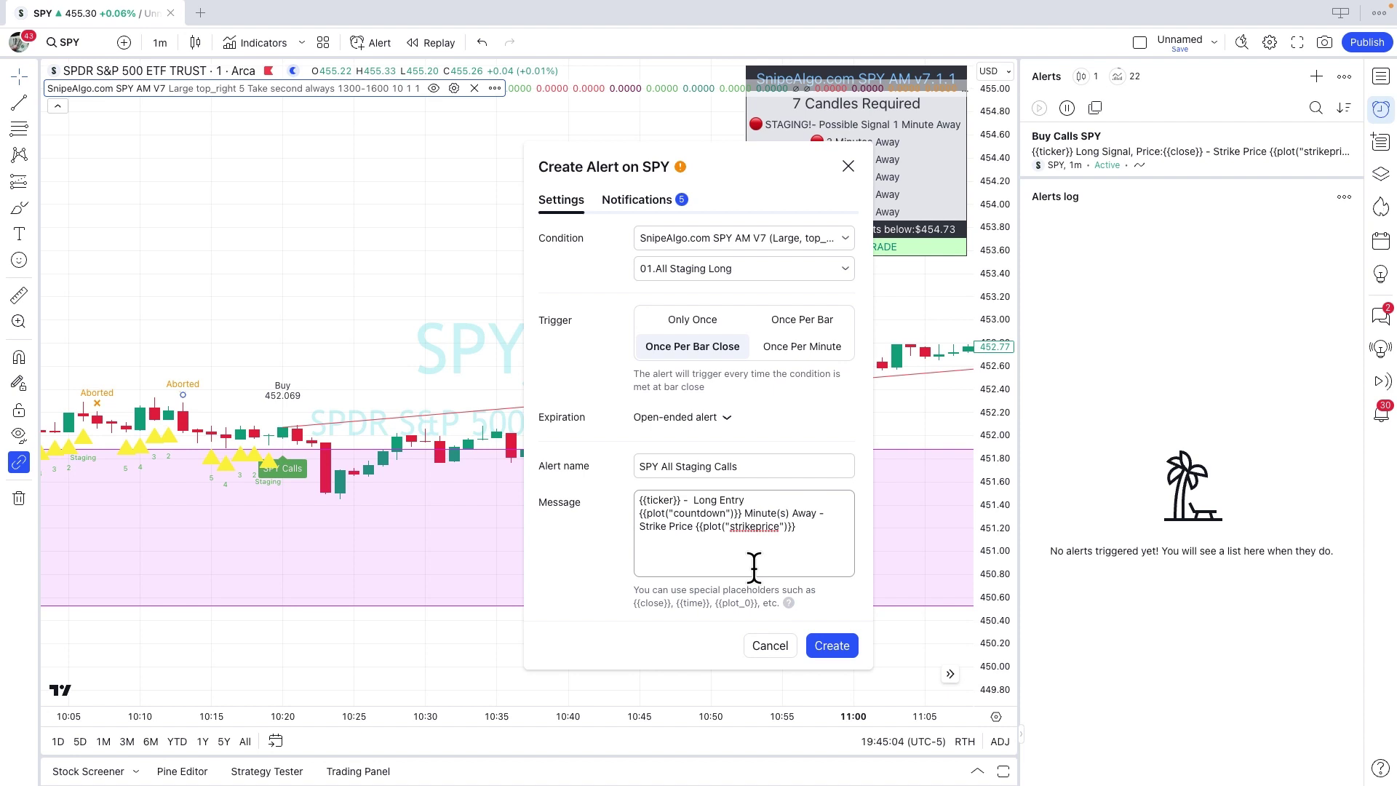
- Create the alert and enlarge the list to show SPY All Staging Calls beside Buy Calls SPY
click(827, 647)
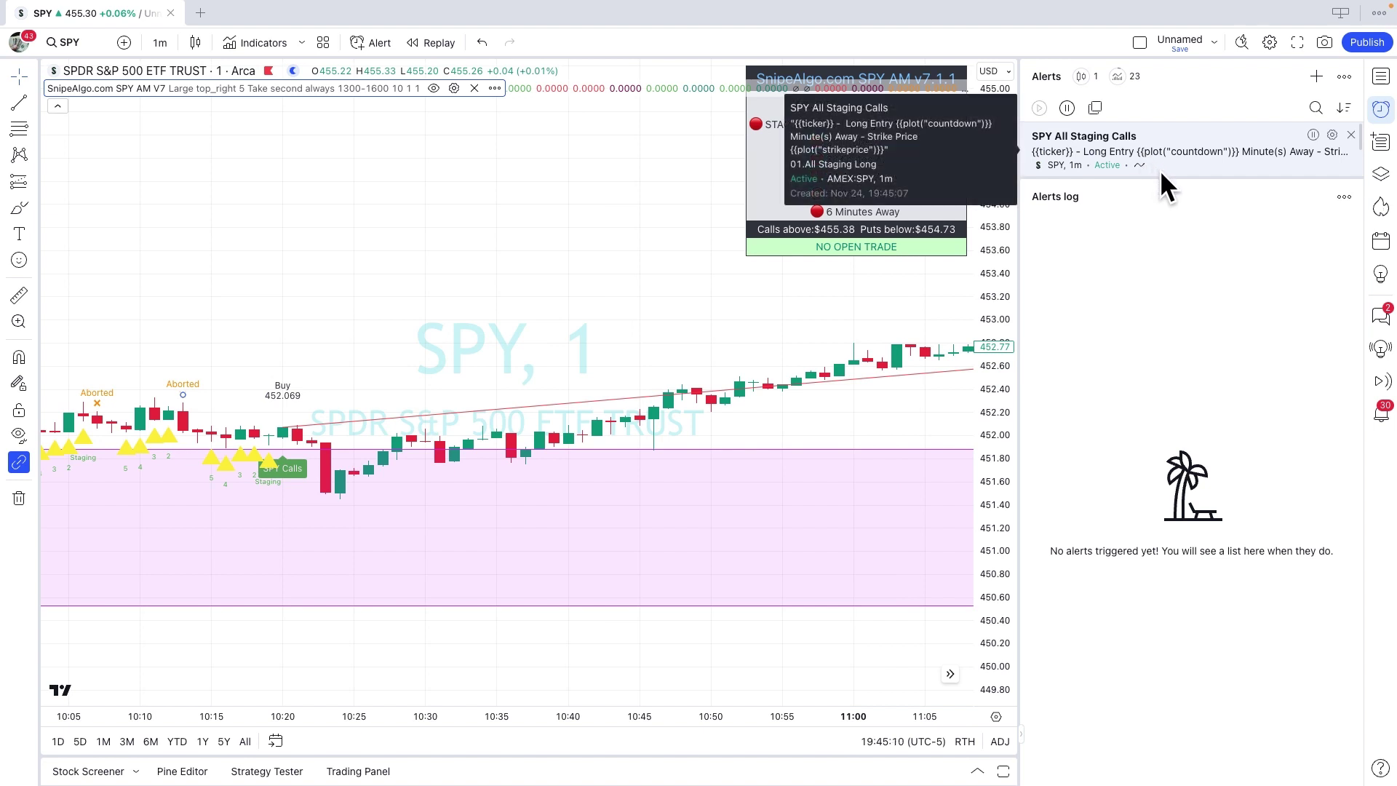
drag(1162, 181, 1162, 240)
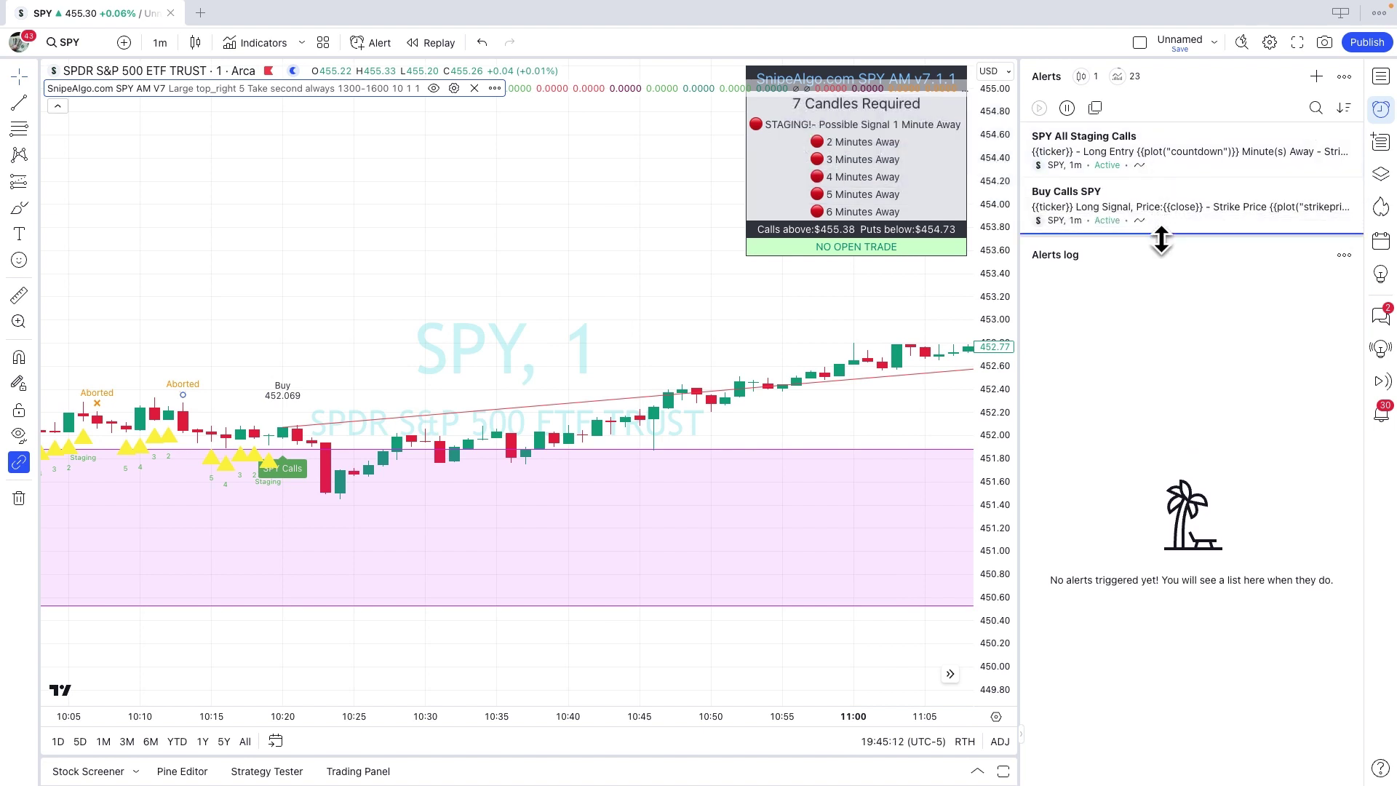
mouse_move(1155, 214)
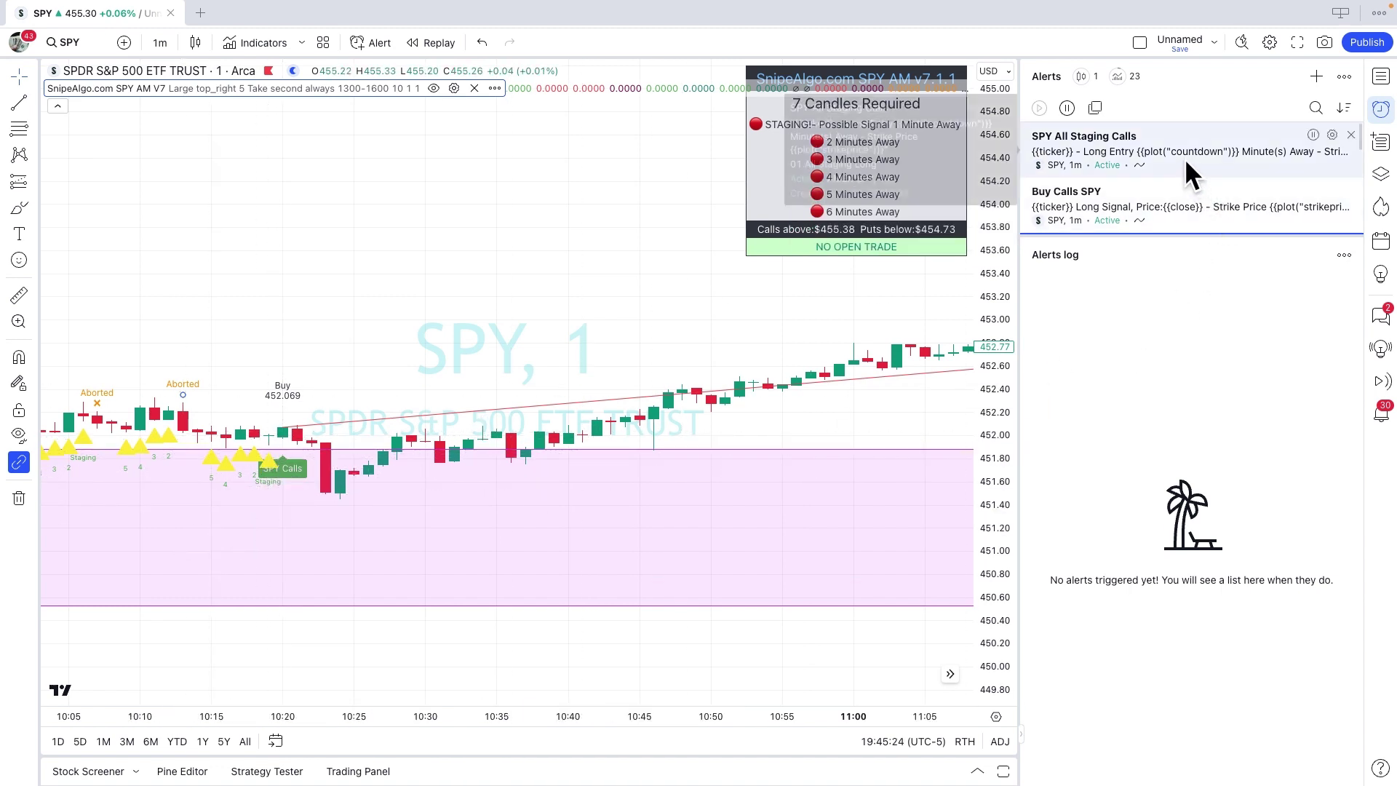
mouse_move(1185, 158)
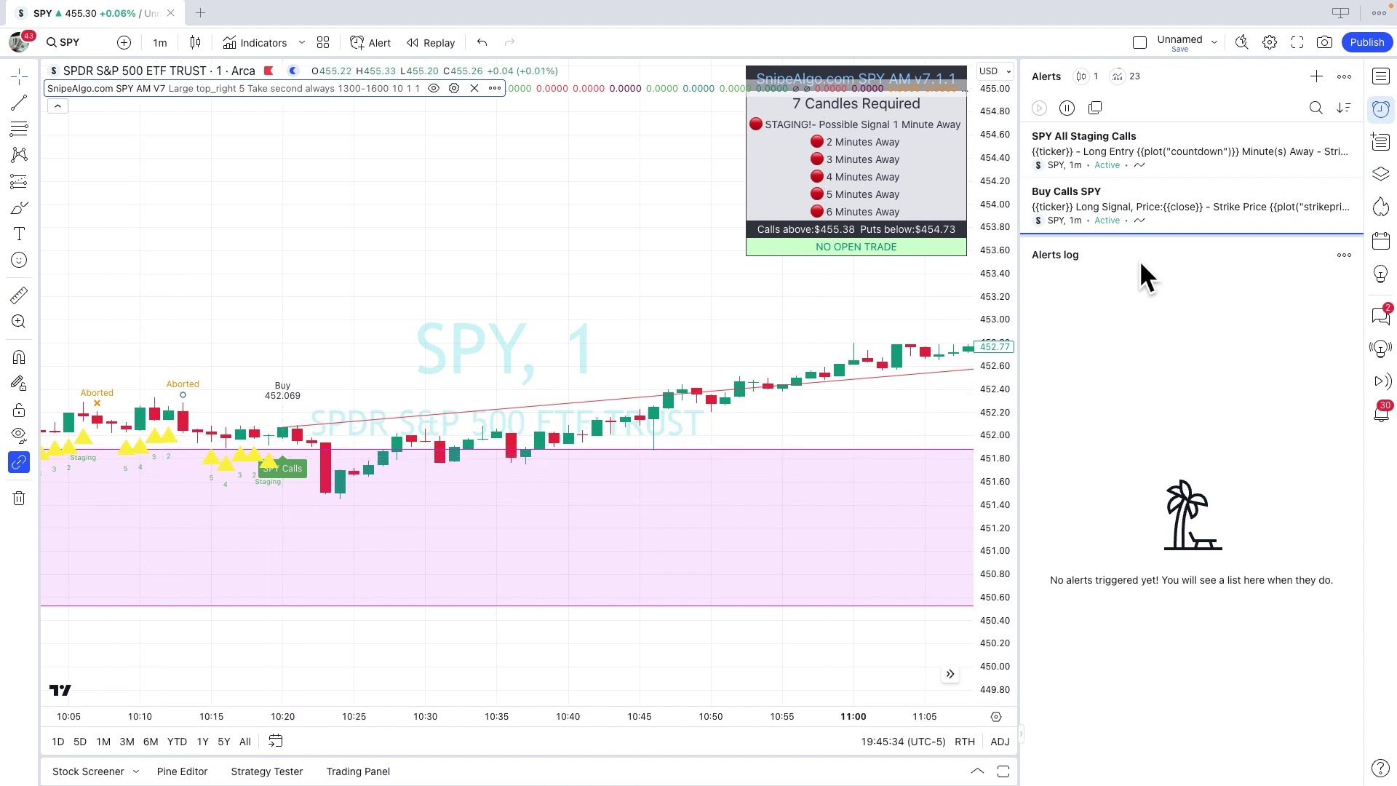
mouse_move(1184, 170)
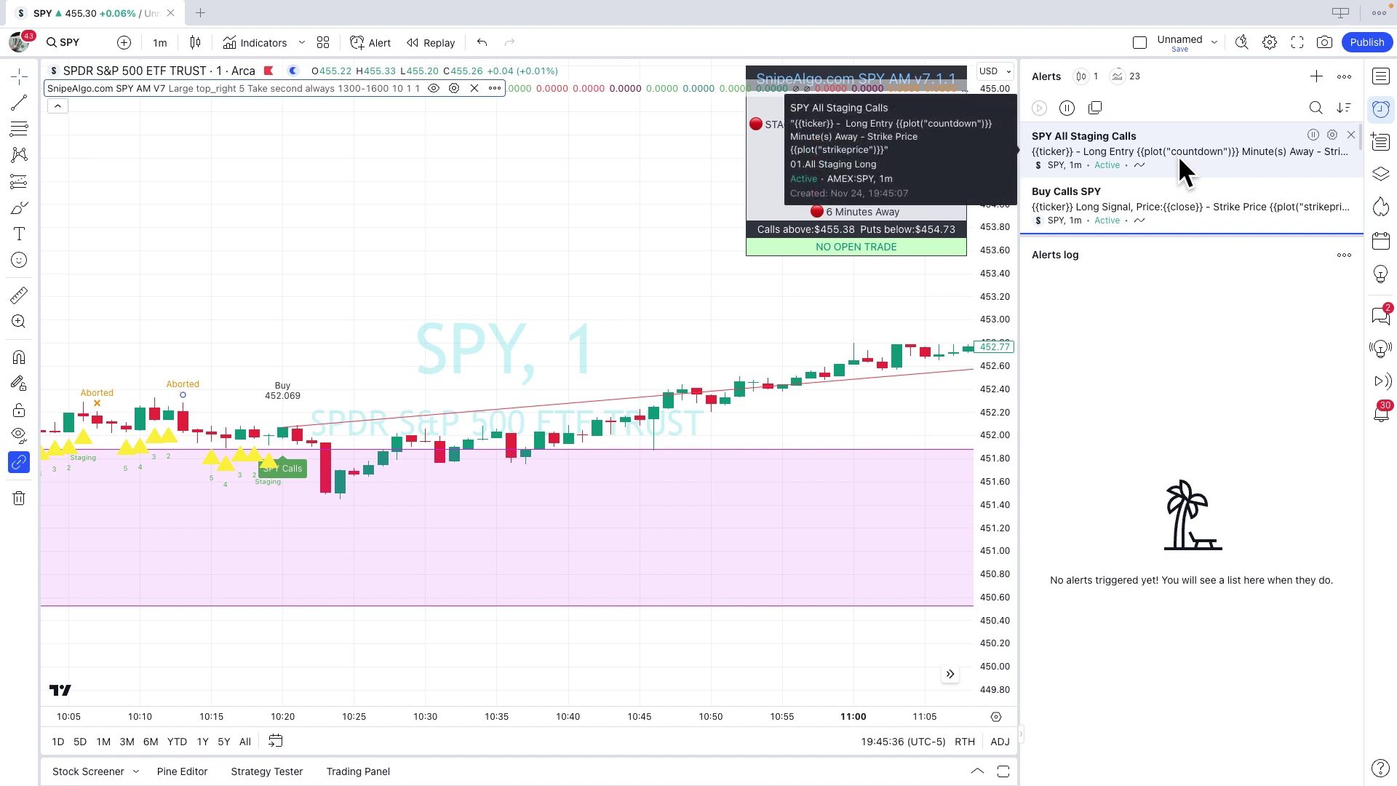